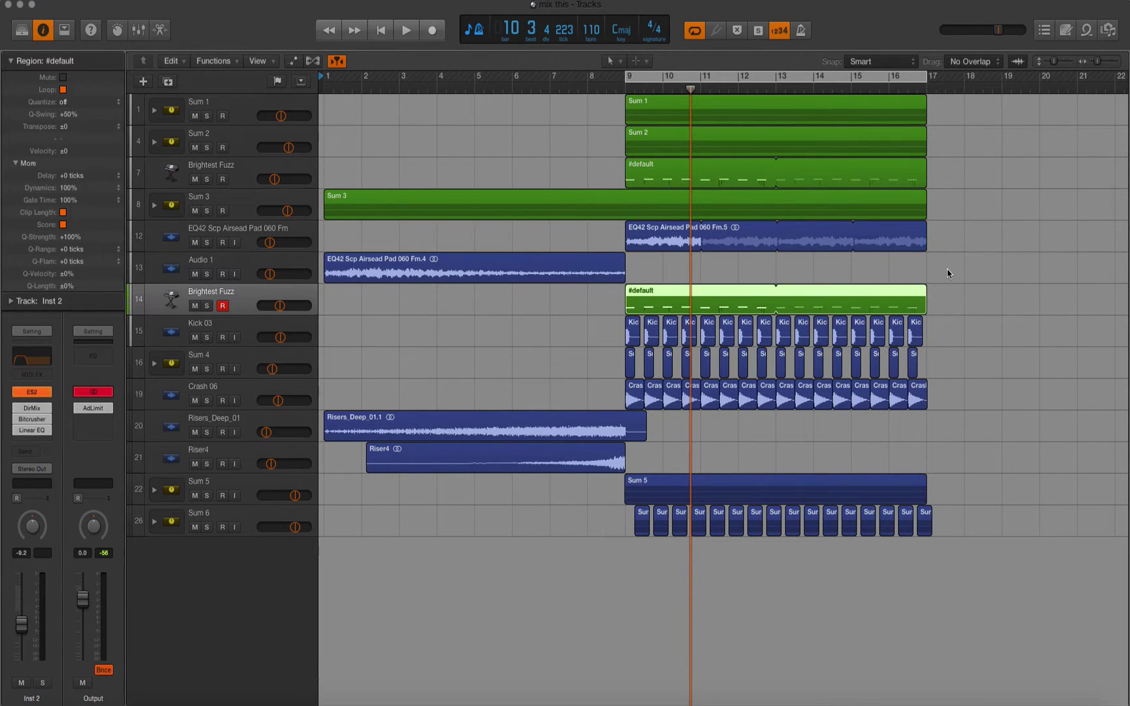
Route Sum 1's output to Bus 7 and name the new aux channel 'sidechain'
click(244, 109)
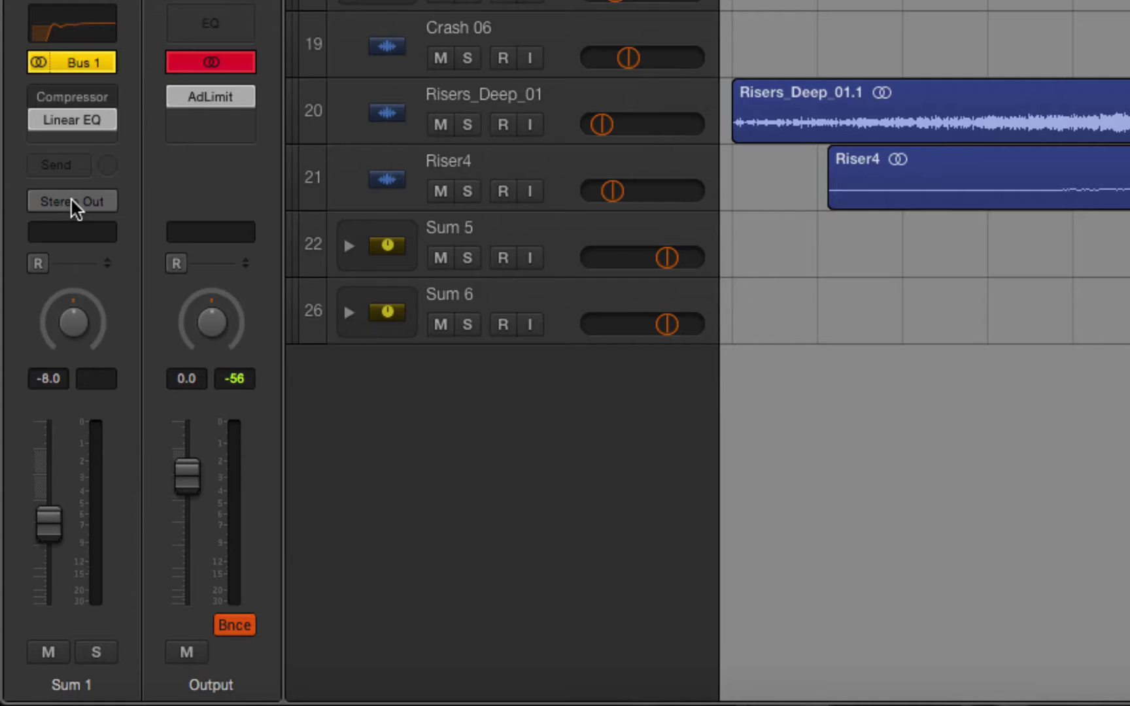
click(32, 470)
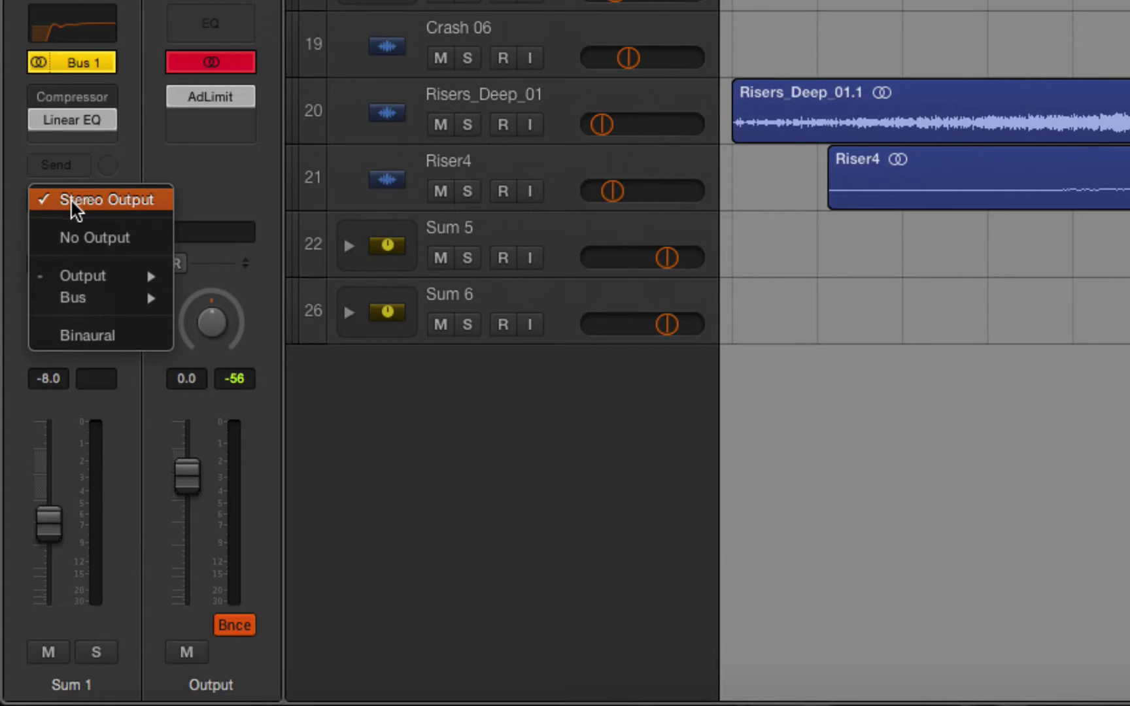
mouse_move(119, 299)
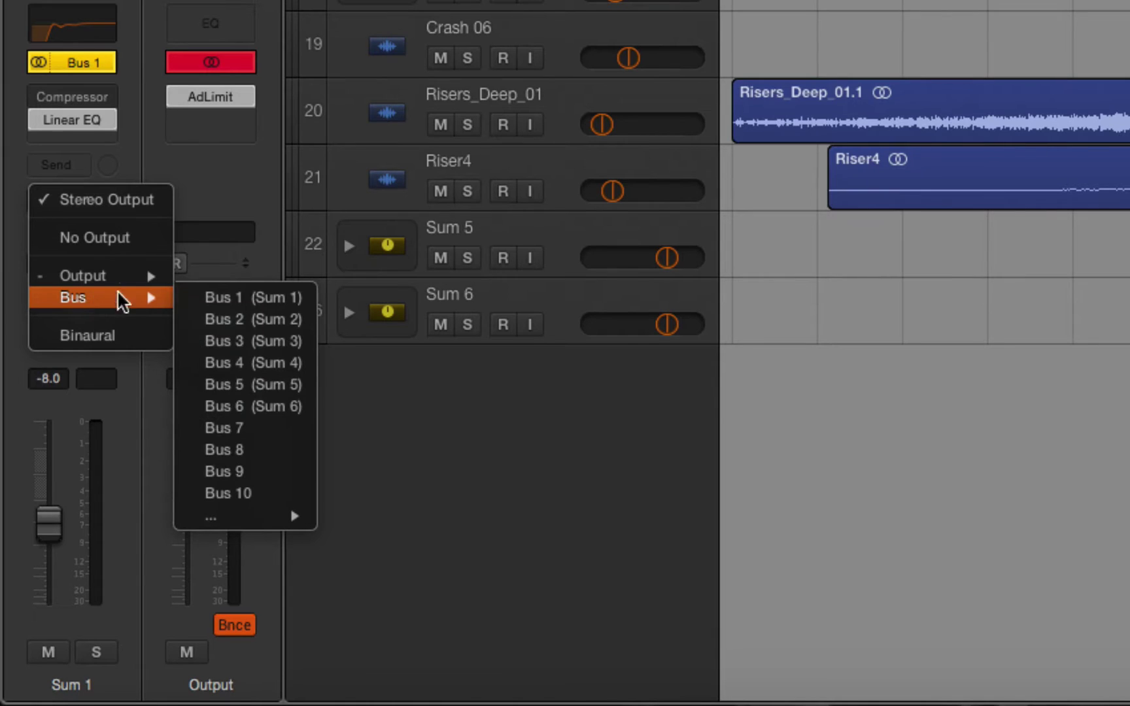
click(232, 429)
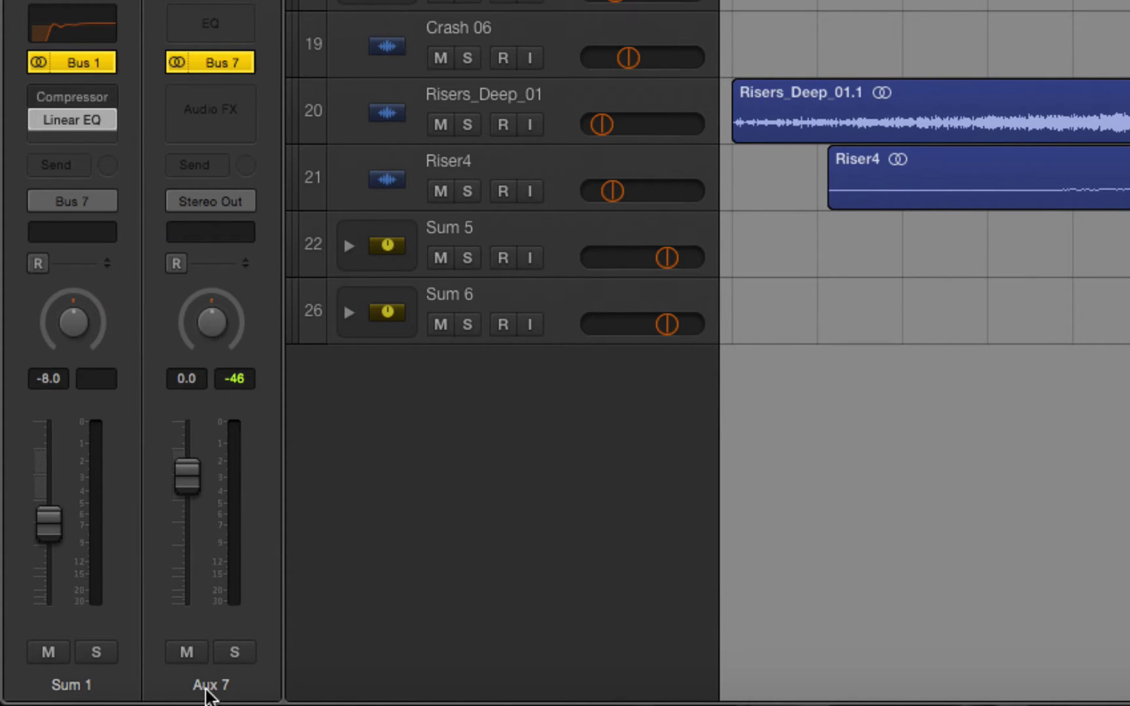
double_click(209, 686)
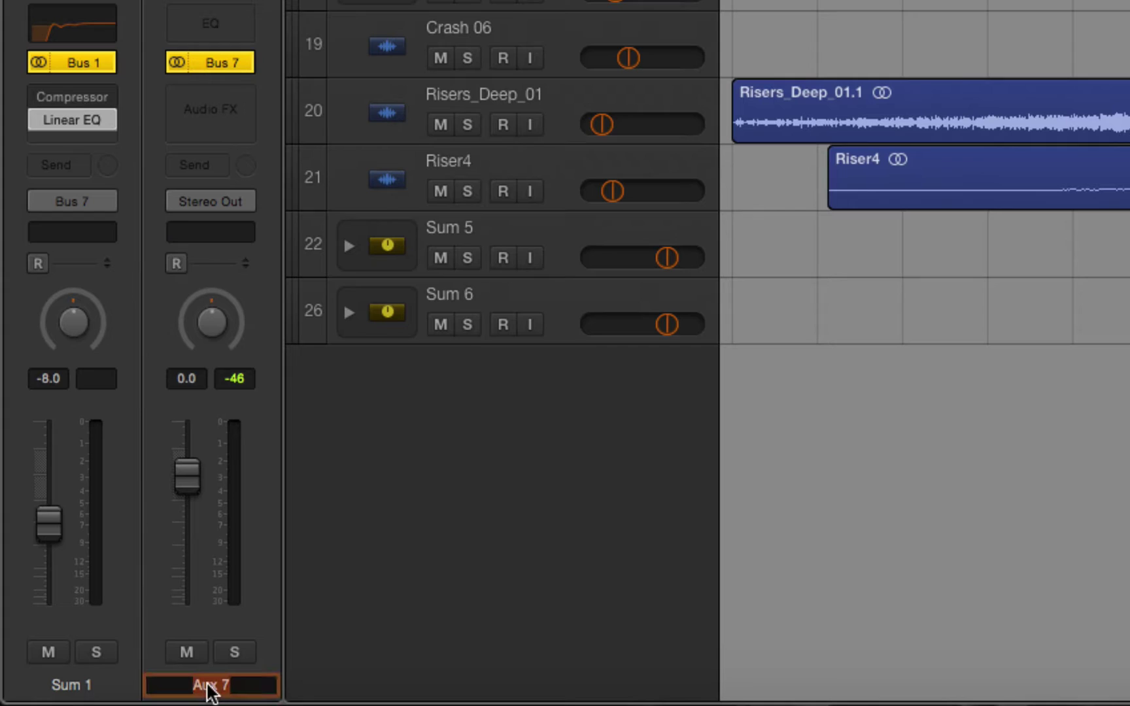
text(side)
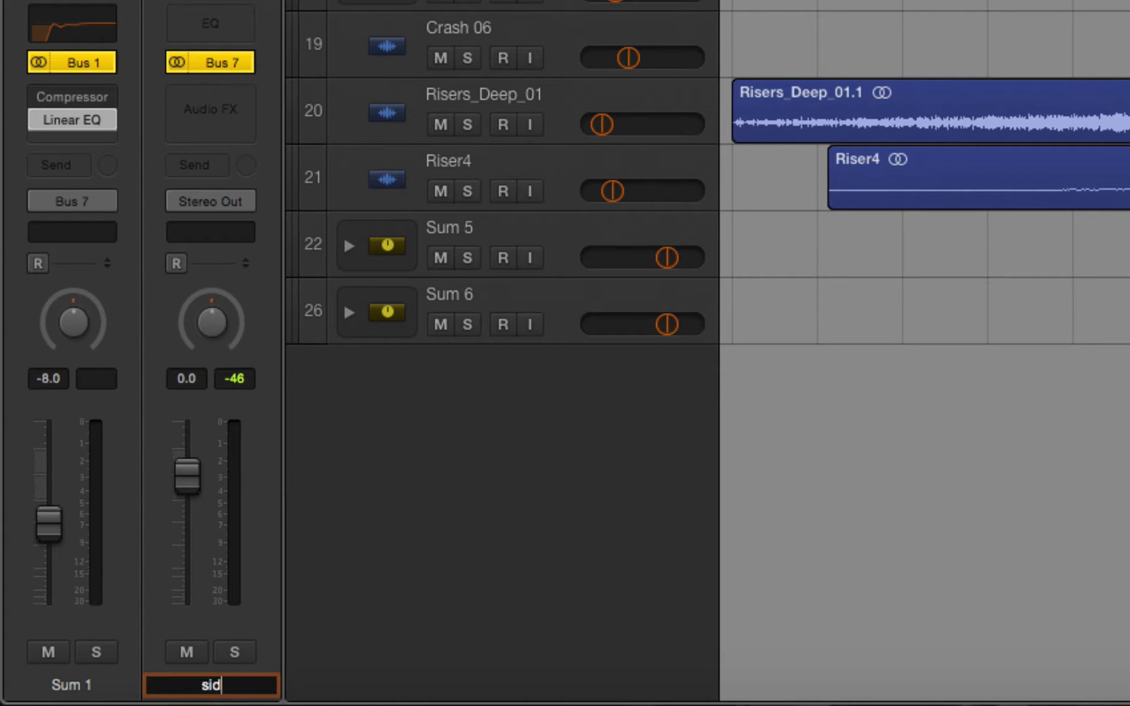
text(chain)
key(Return)
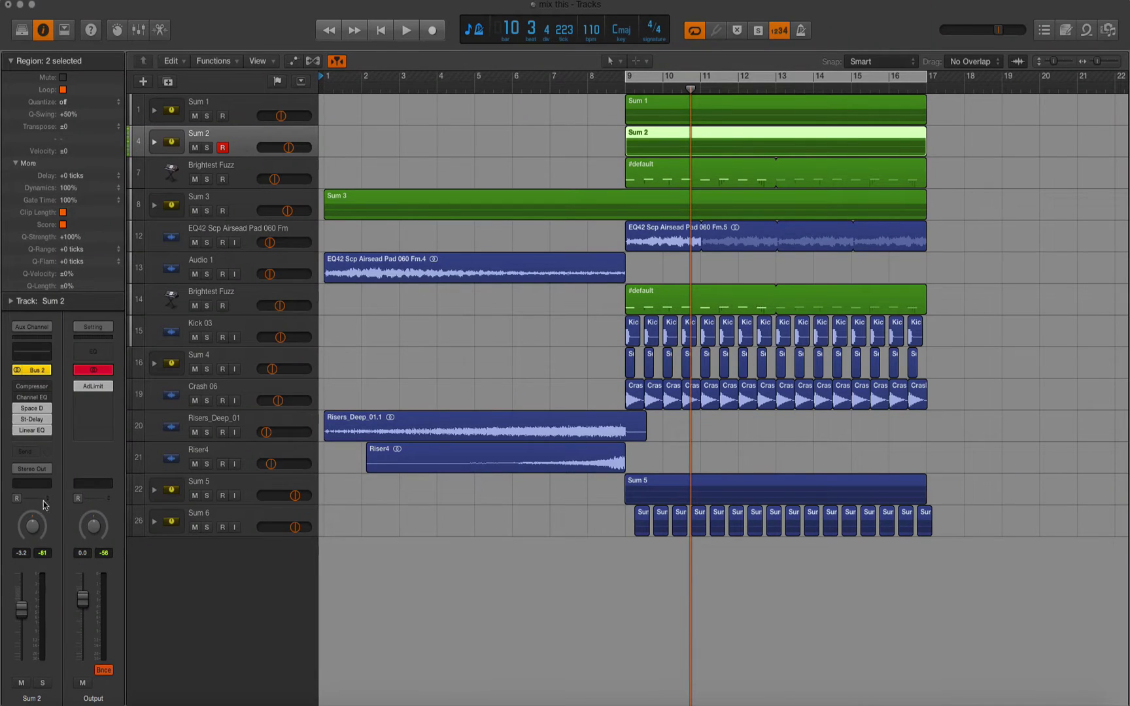
Send Sum 2 into the sidechain bus, then select Sum 6 in the expanded Sum 5 stack
click(34, 470)
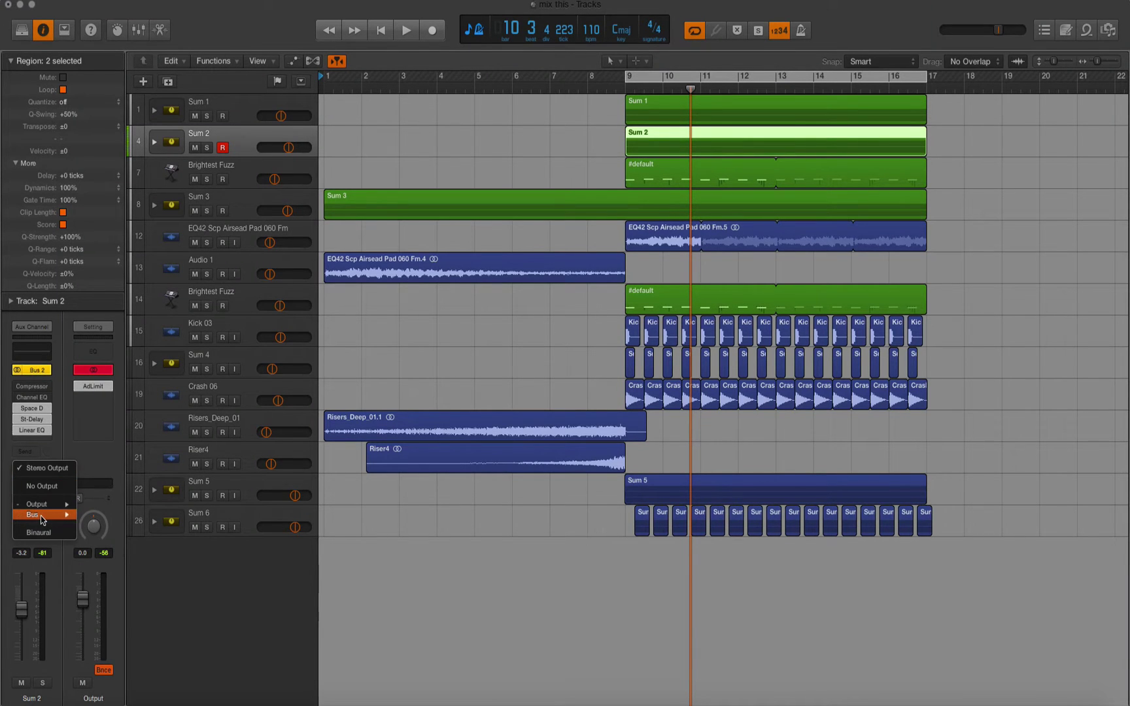
mouse_move(39, 515)
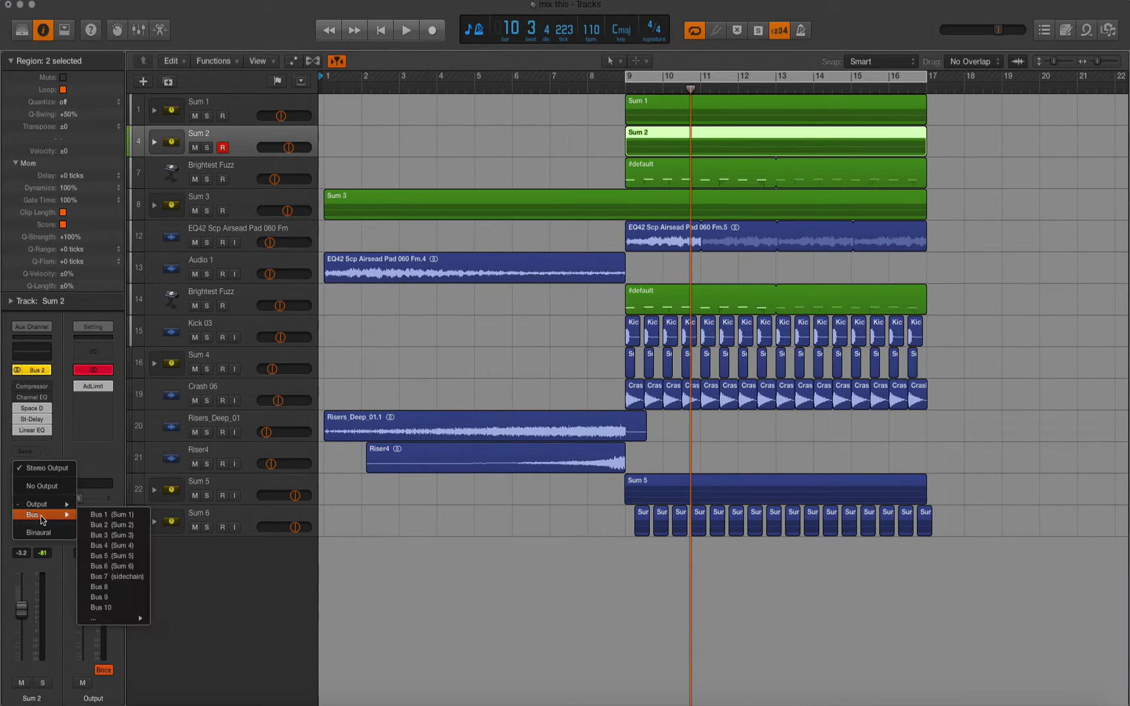
click(116, 576)
click(242, 518)
click(154, 490)
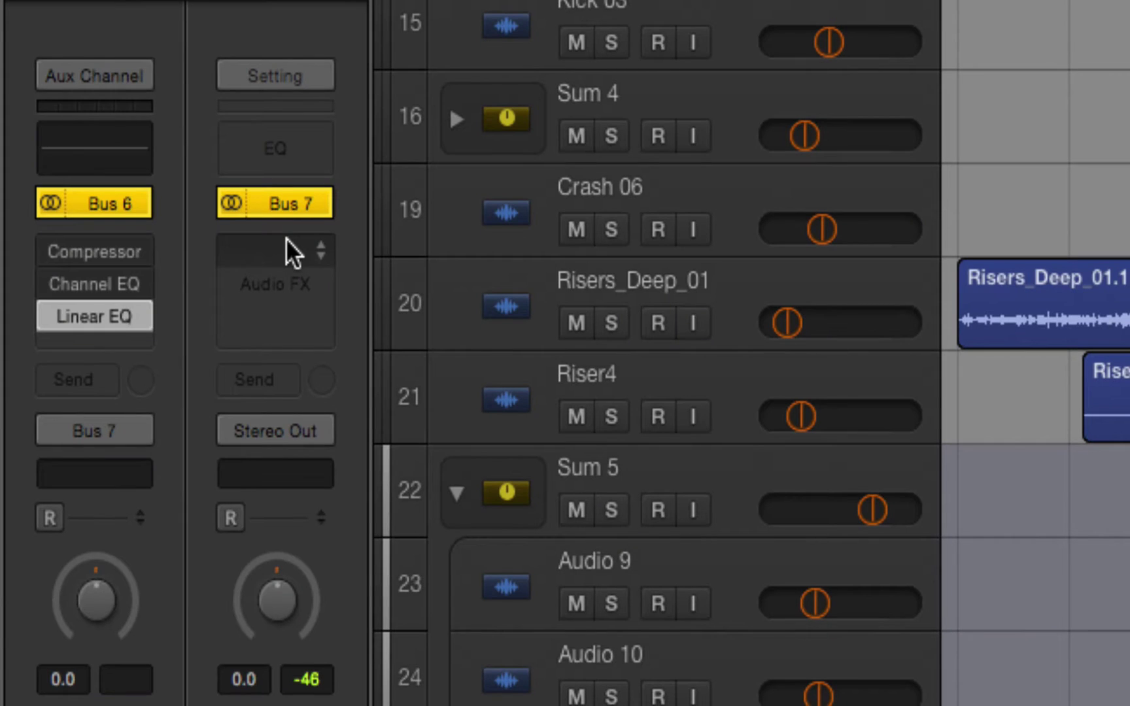
Insert a stereo Dynamics Compressor on the sidechain aux
click(97, 404)
mouse_move(335, 404)
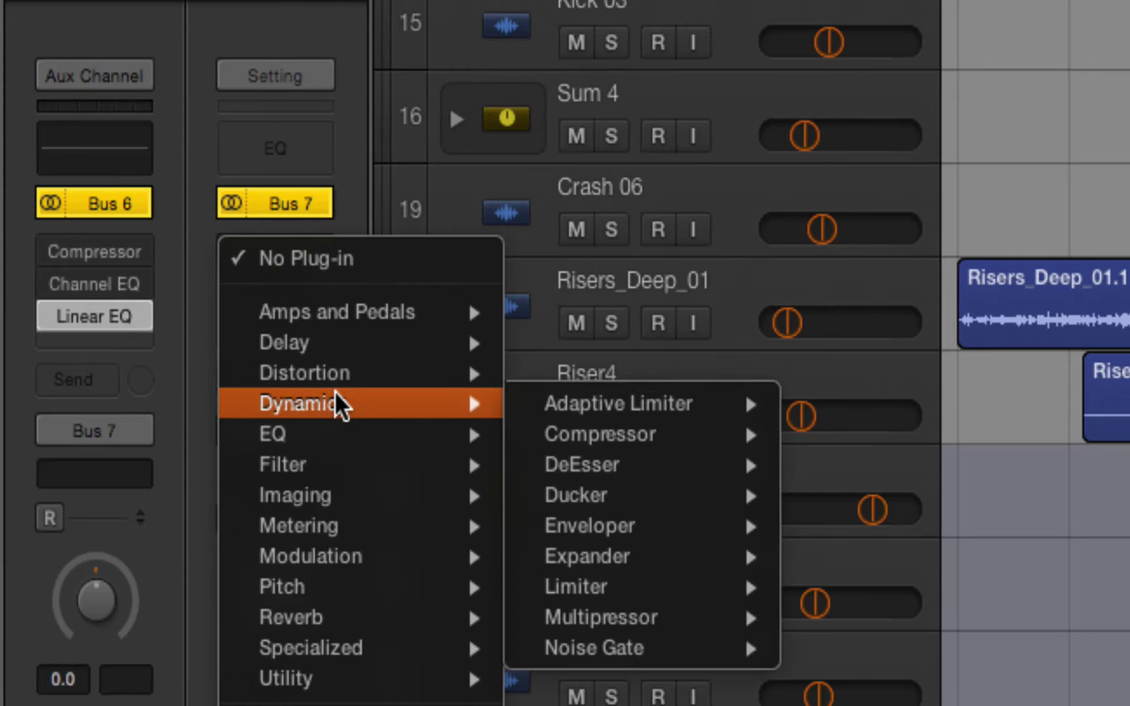
mouse_move(671, 436)
click(828, 437)
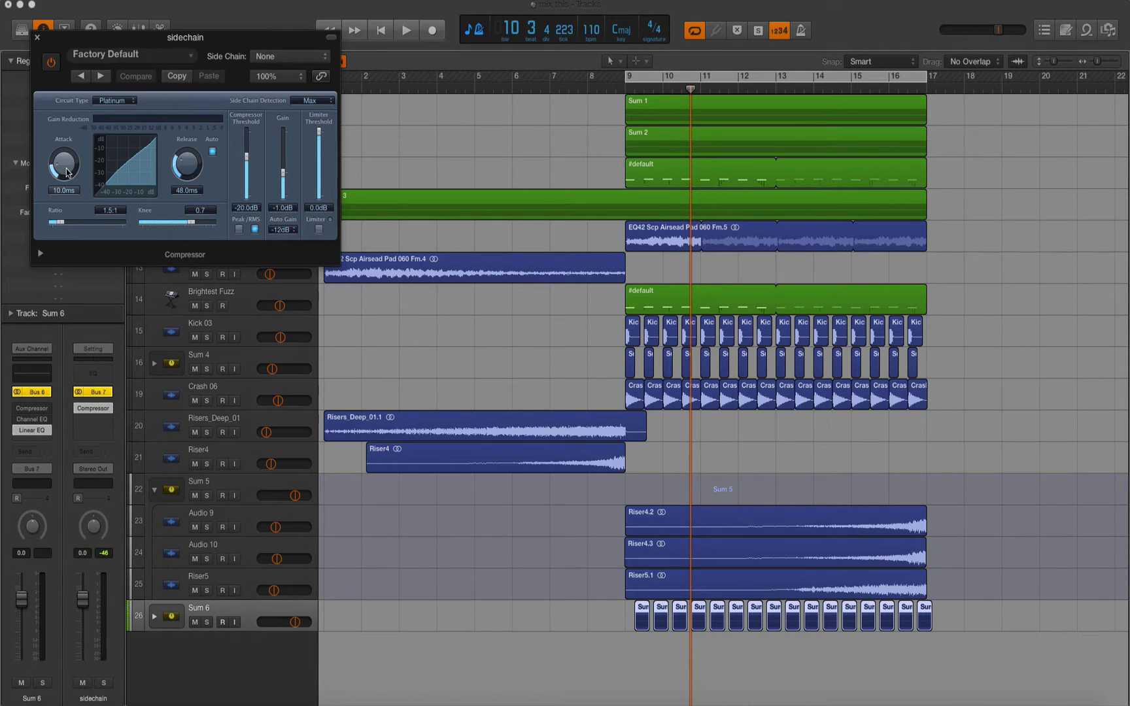
Set the compressor to 65 ms attack, 8:1 ratio, 5 ms release and -14.5 dB threshold
drag(66, 171, 61, 138)
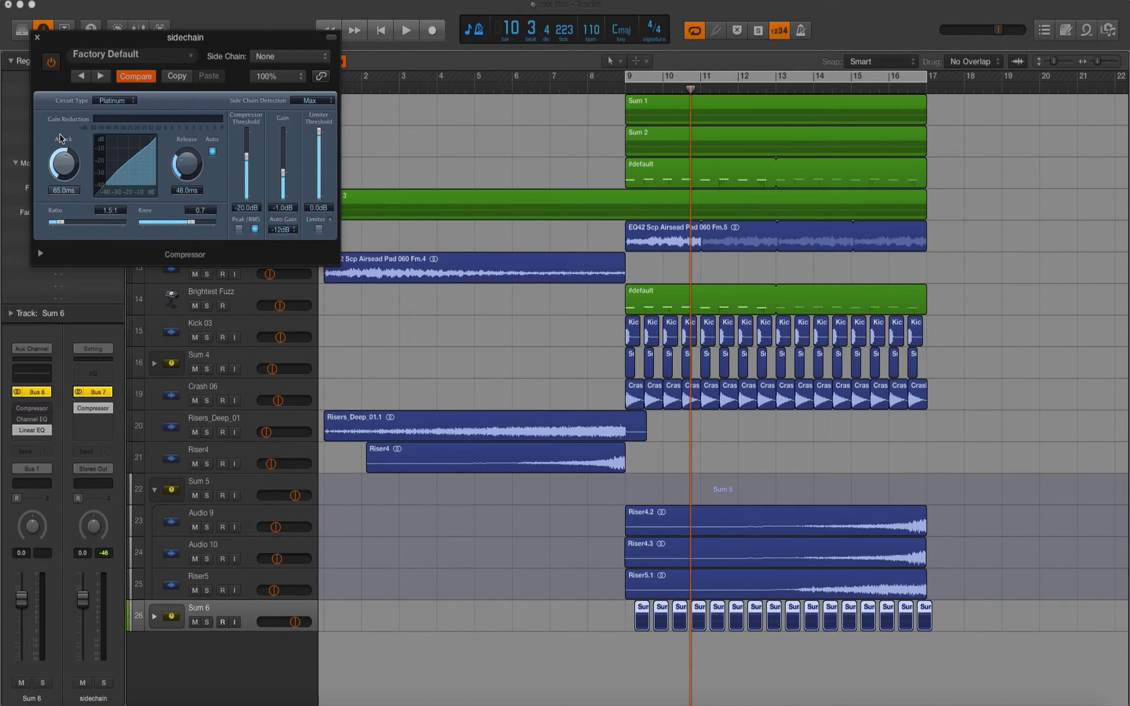
drag(59, 223, 94, 234)
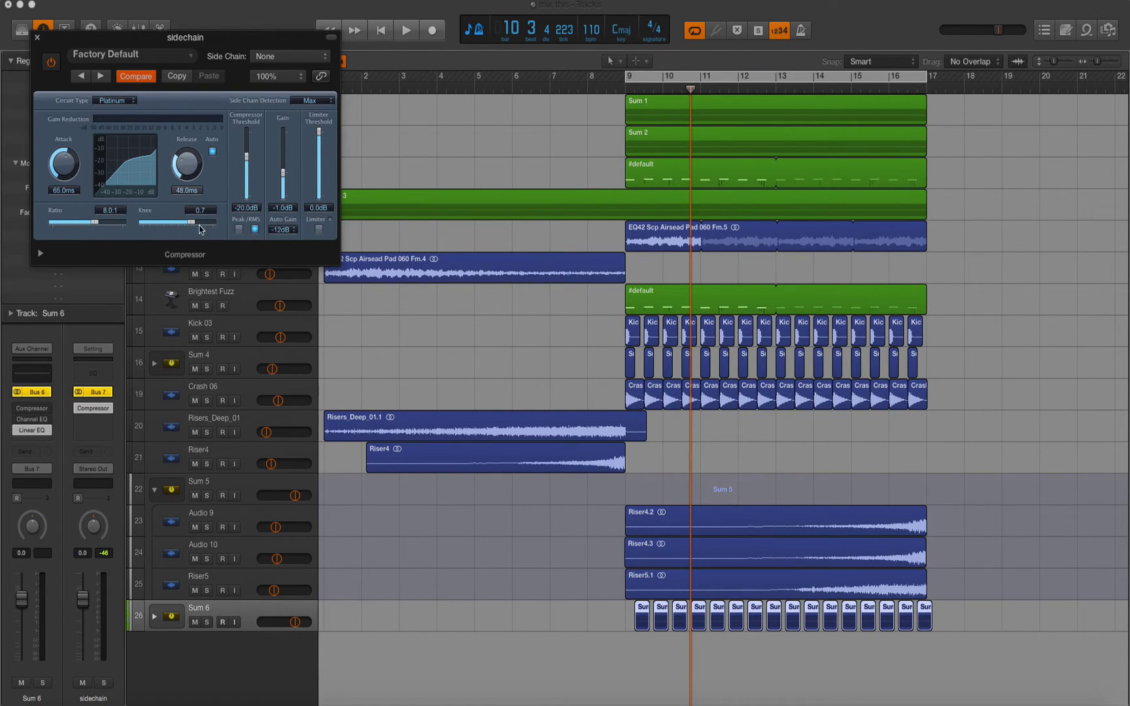
drag(186, 165, 205, 267)
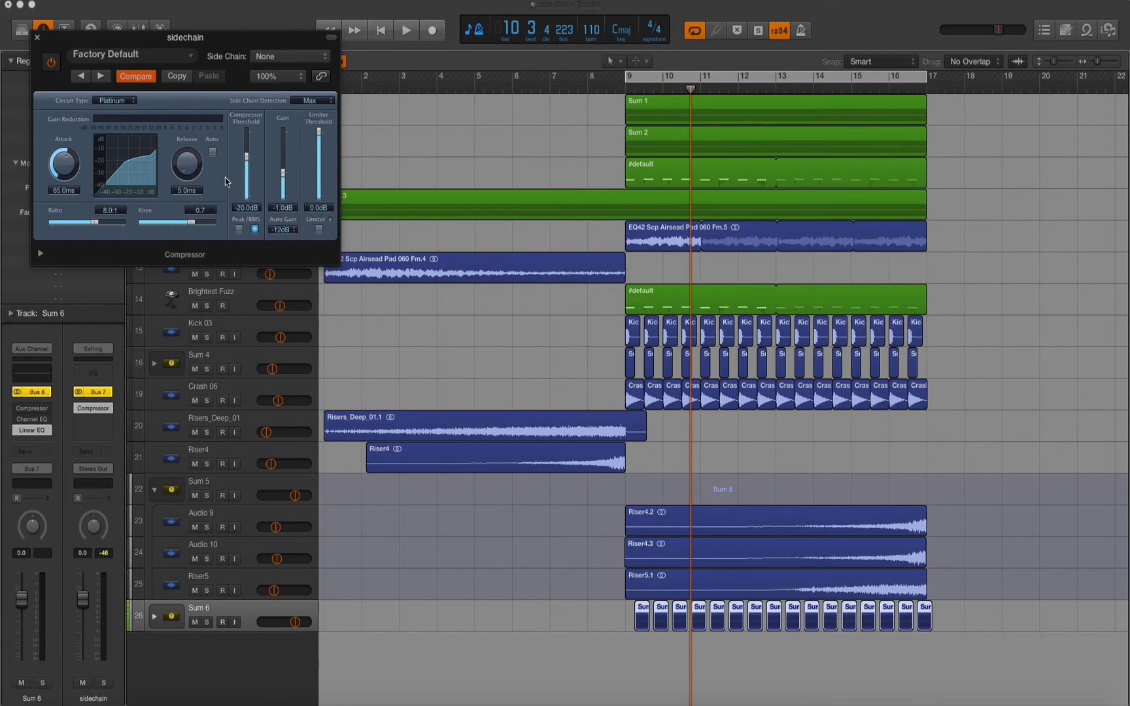
drag(247, 165, 246, 160)
click(37, 38)
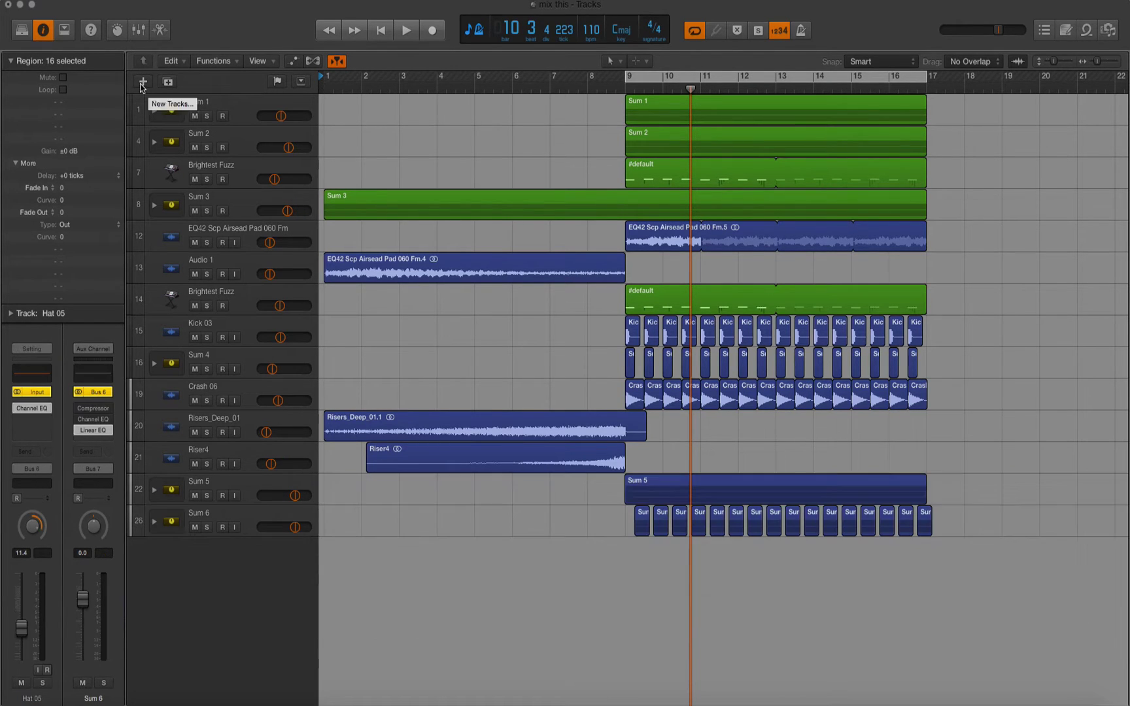
Create software instrument track Inst 10 with Klopfgeist Mono and play a test note
key(super+alt+n)
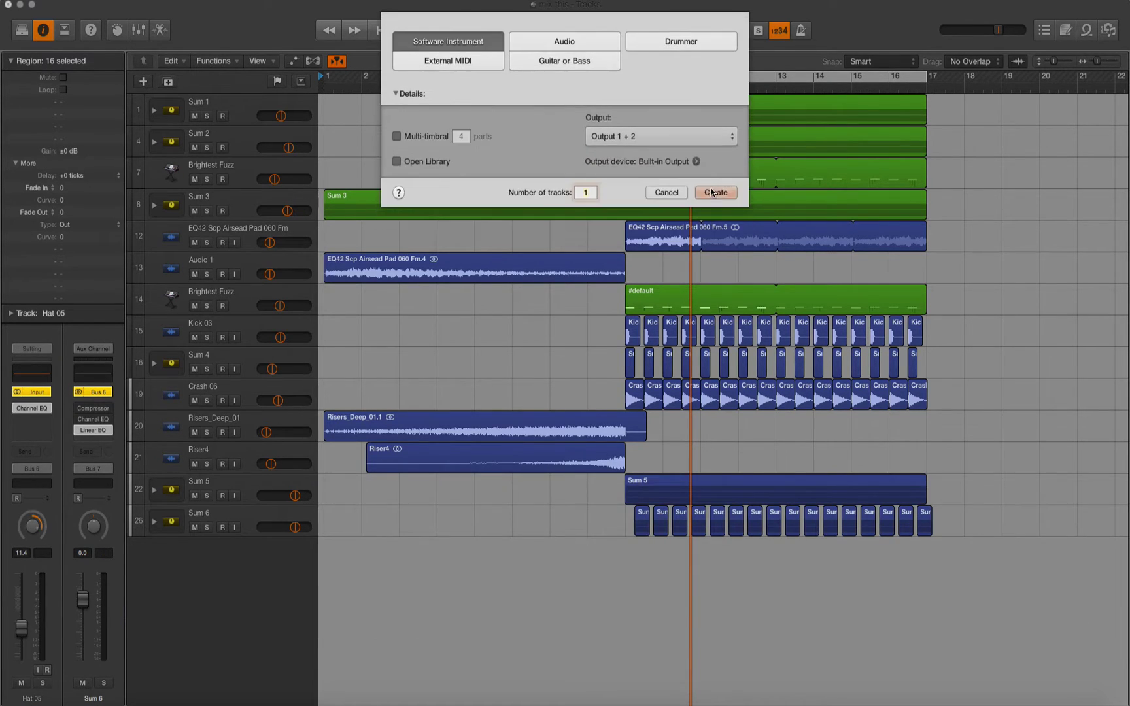
click(712, 192)
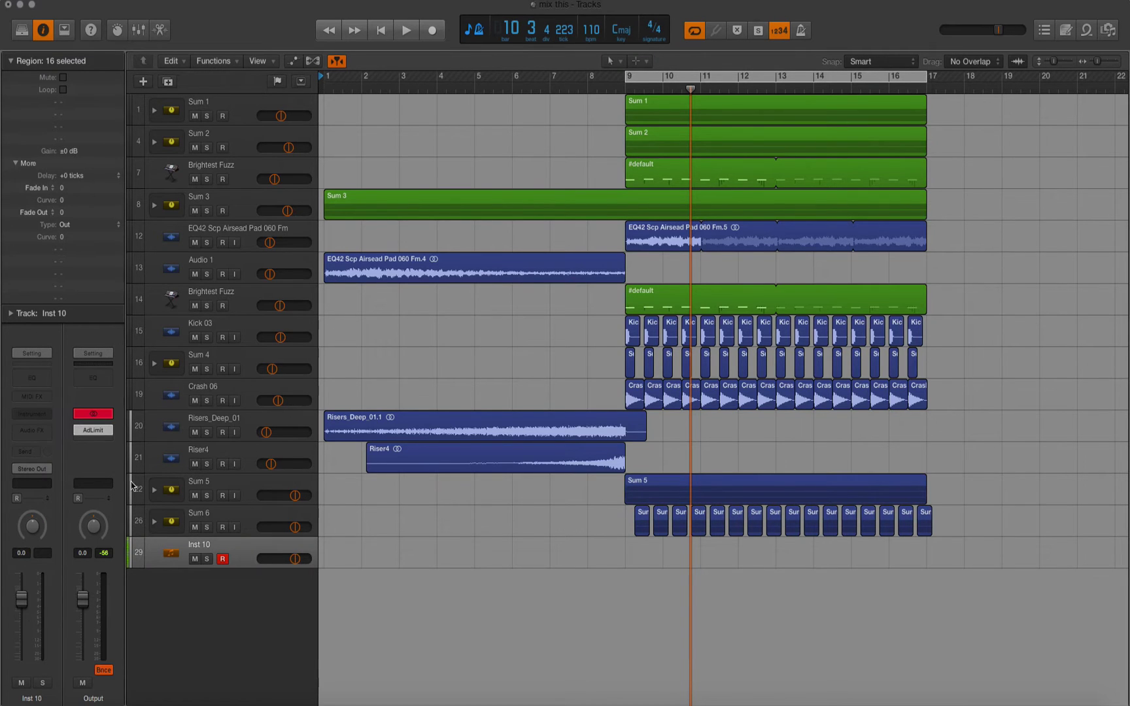
click(35, 412)
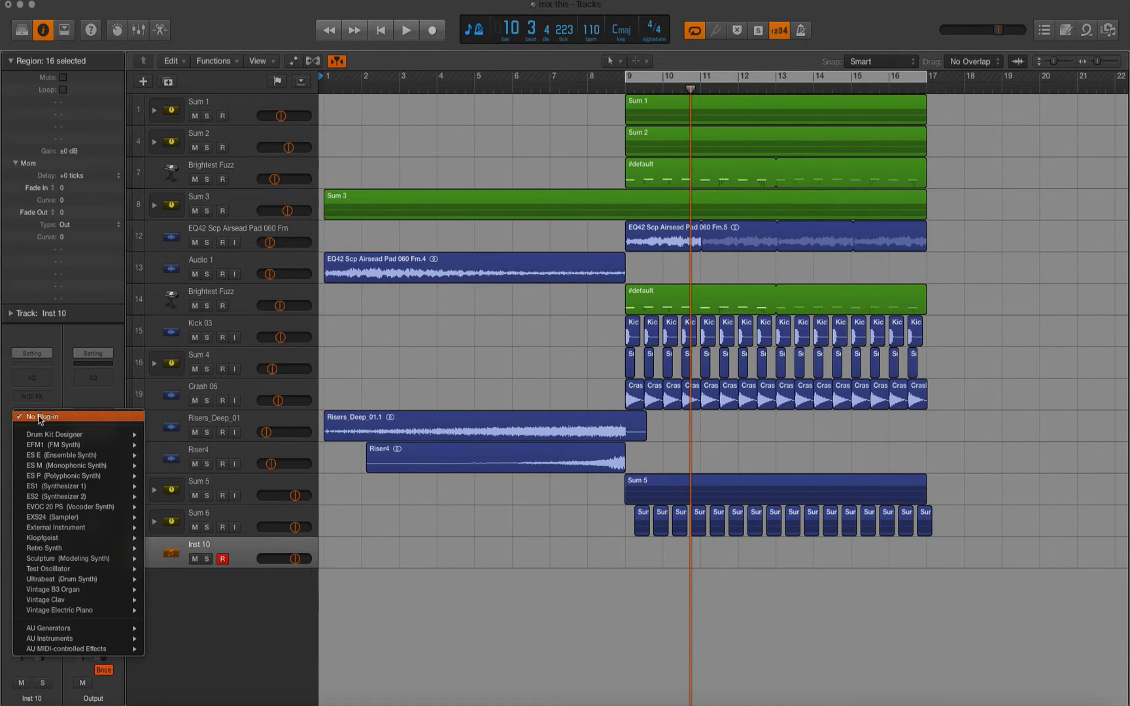
mouse_move(66, 539)
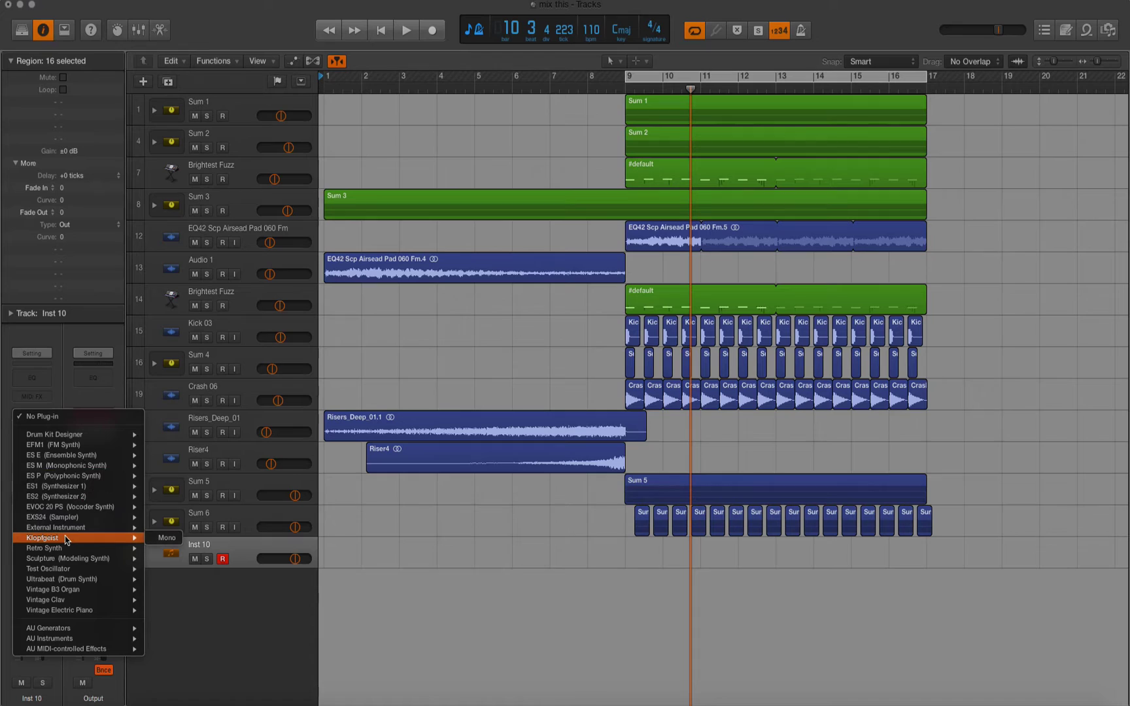
click(166, 539)
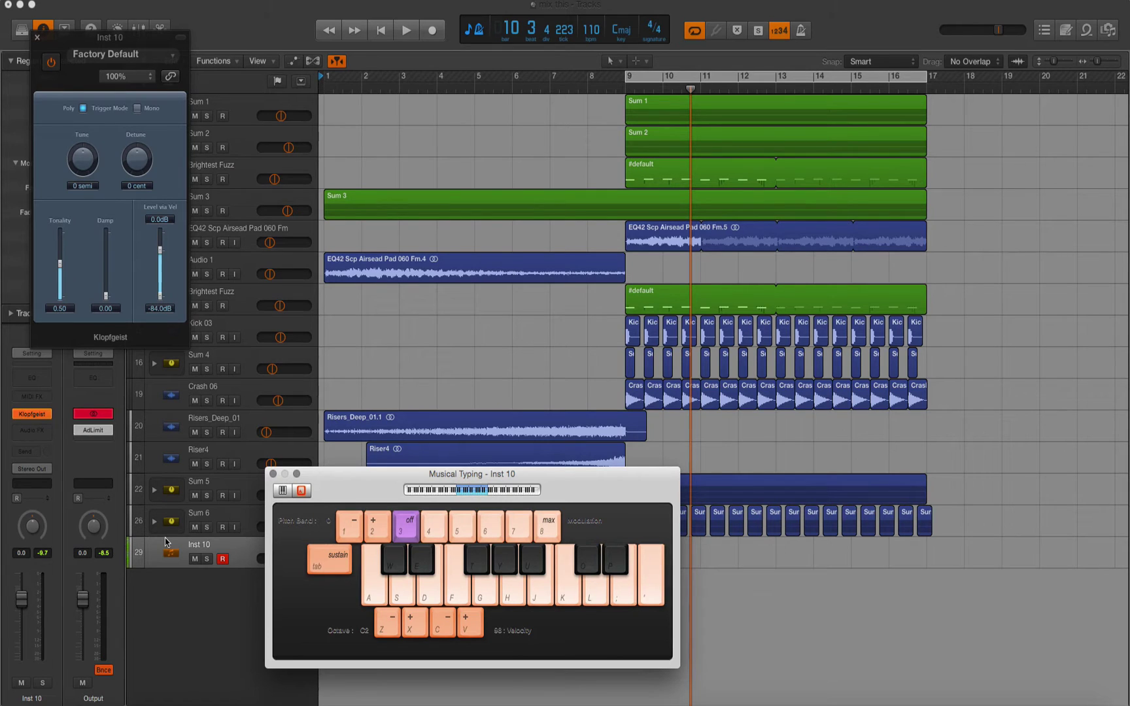
key(u)
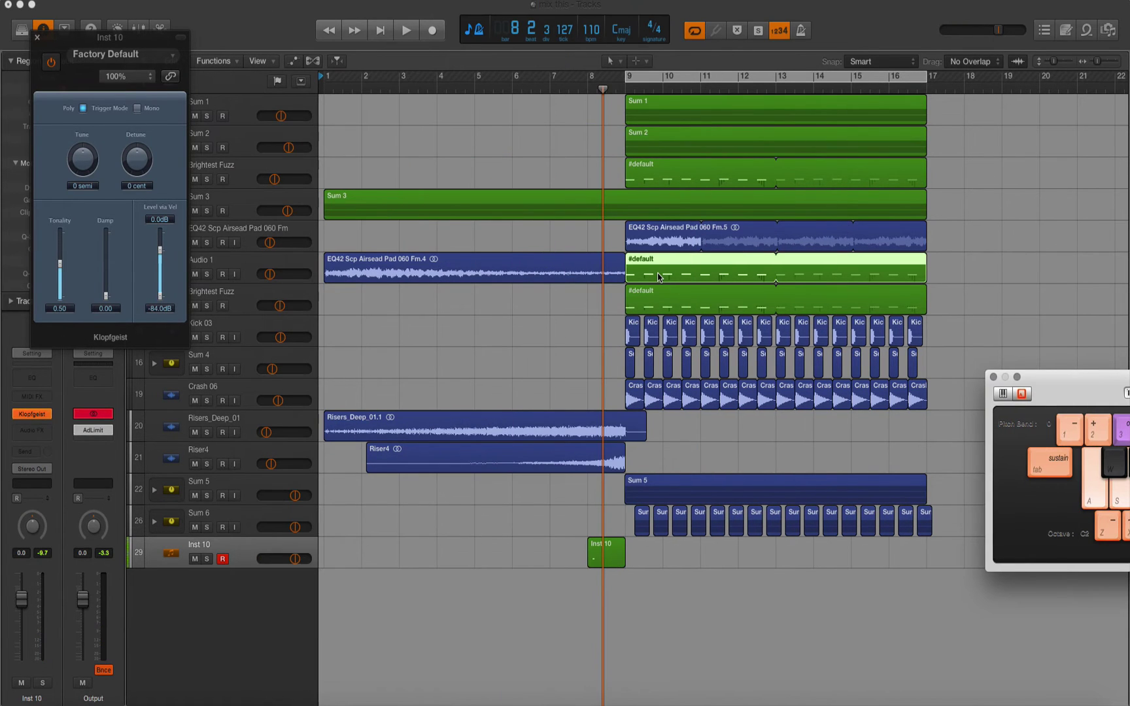
Copy the #default MIDI region onto Inst 10 and move the Klopfgeist window aside
drag(658, 277, 653, 599)
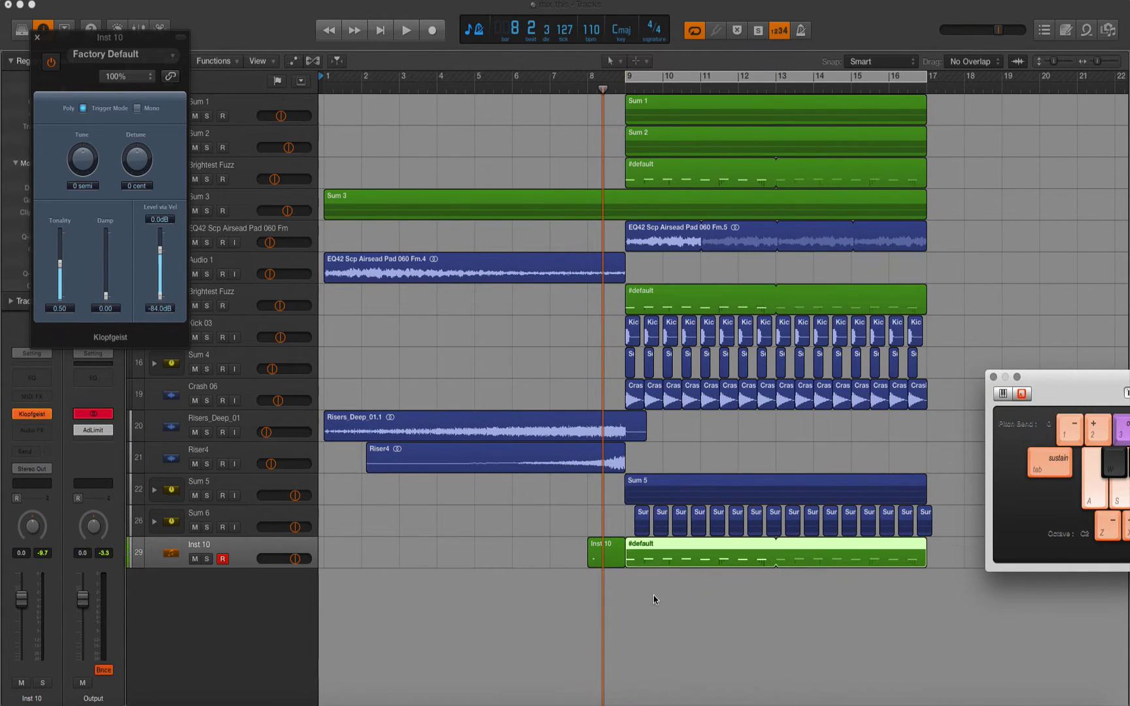
click(653, 599)
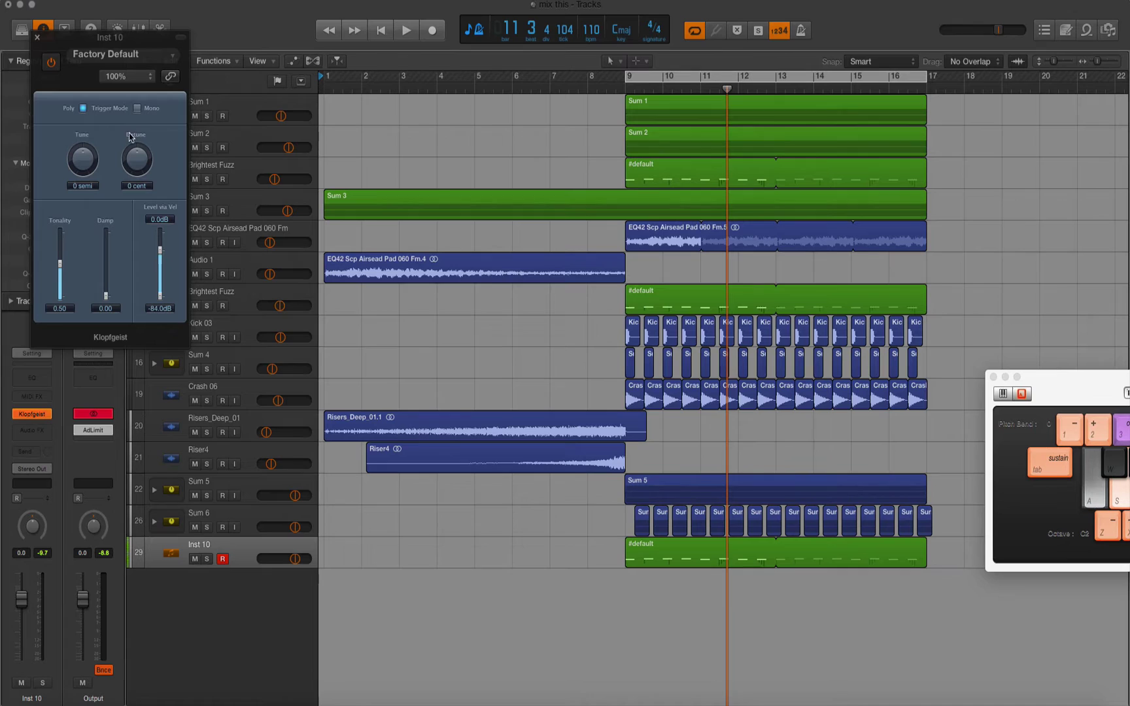
drag(74, 31, 362, 105)
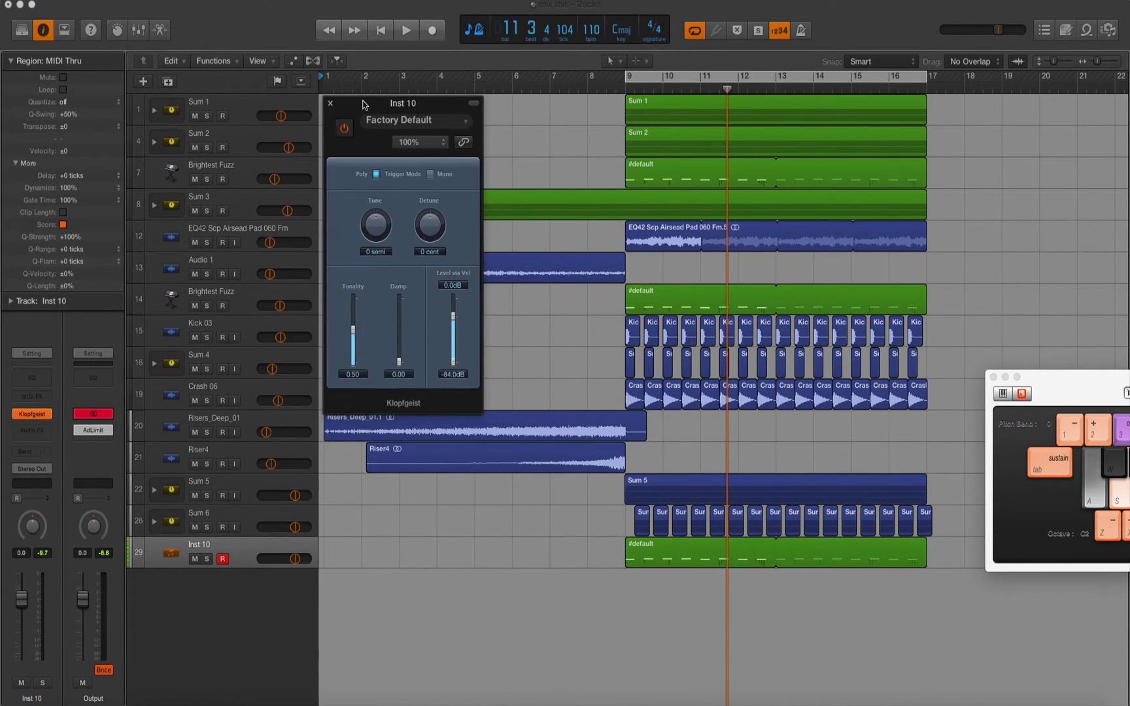
Route Inst 10's output to Bus 8
click(241, 174)
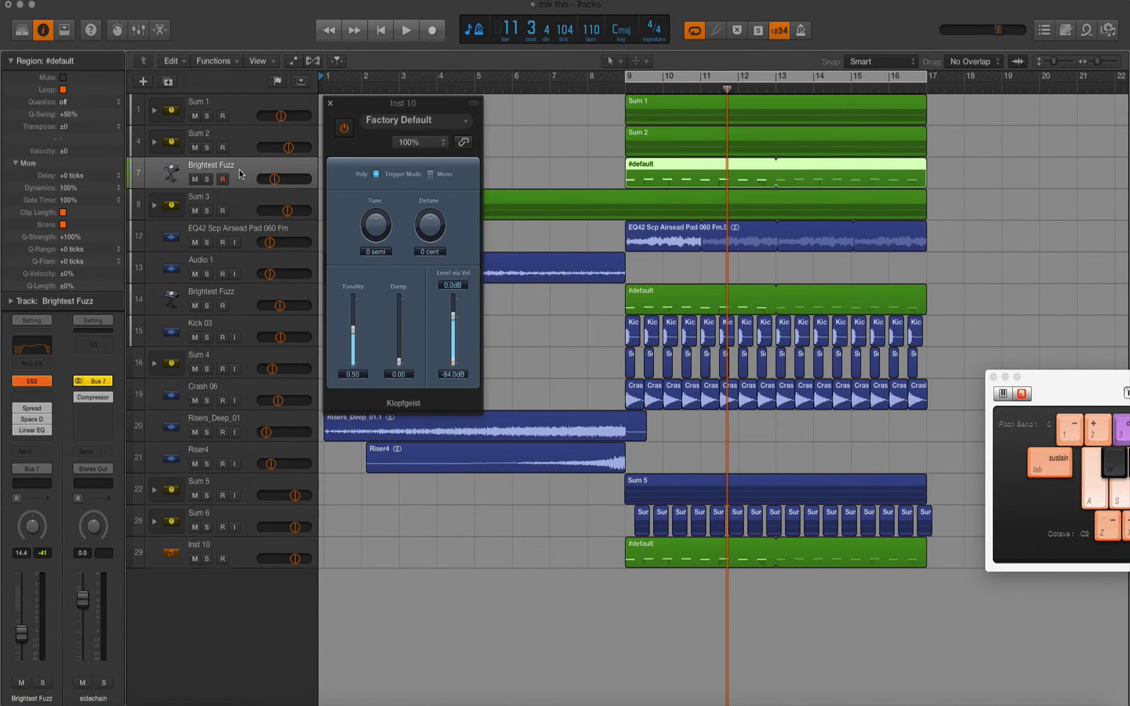
click(91, 401)
click(178, 556)
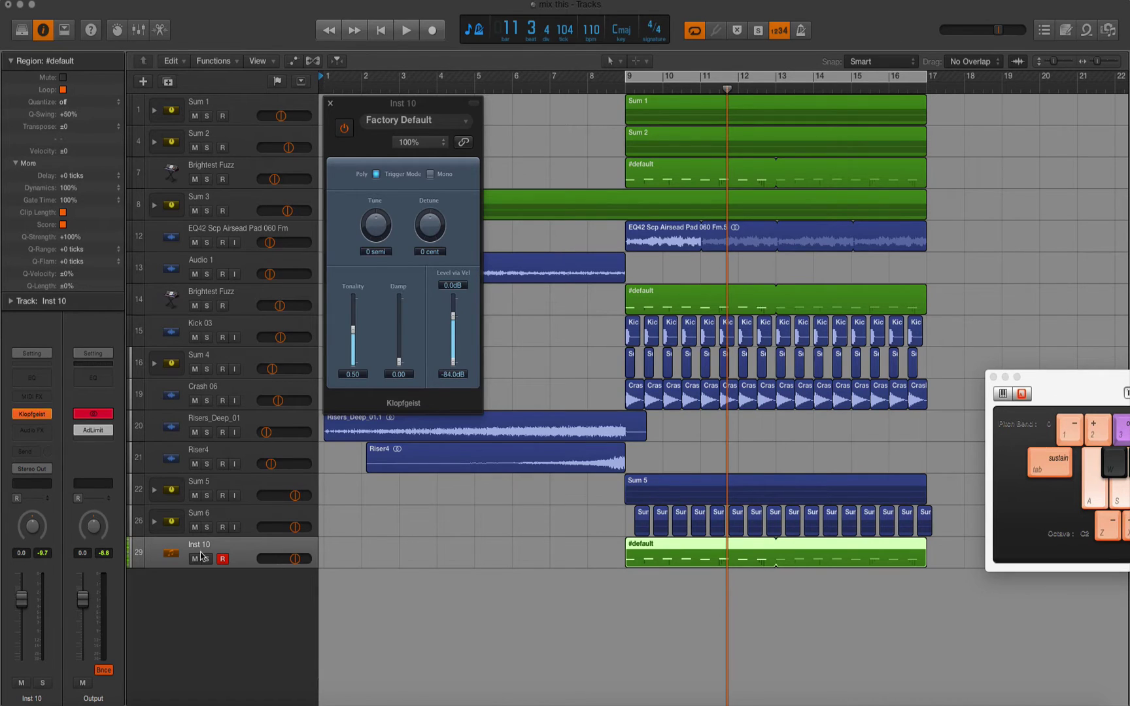
click(35, 469)
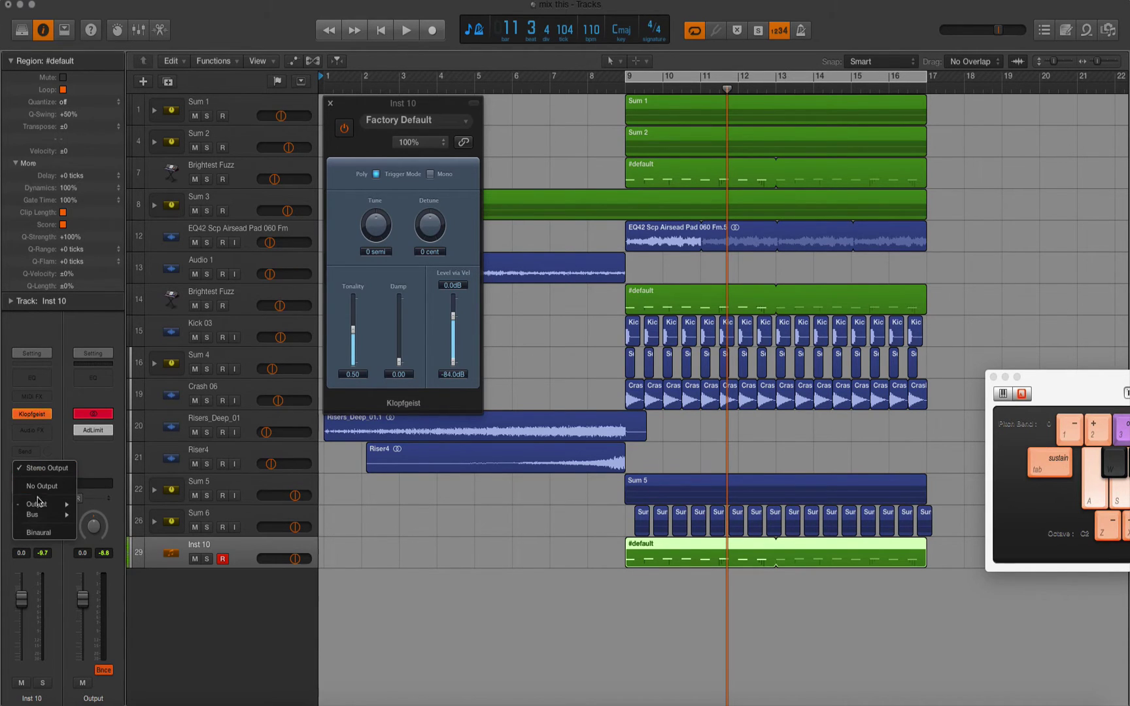
mouse_move(36, 515)
click(127, 587)
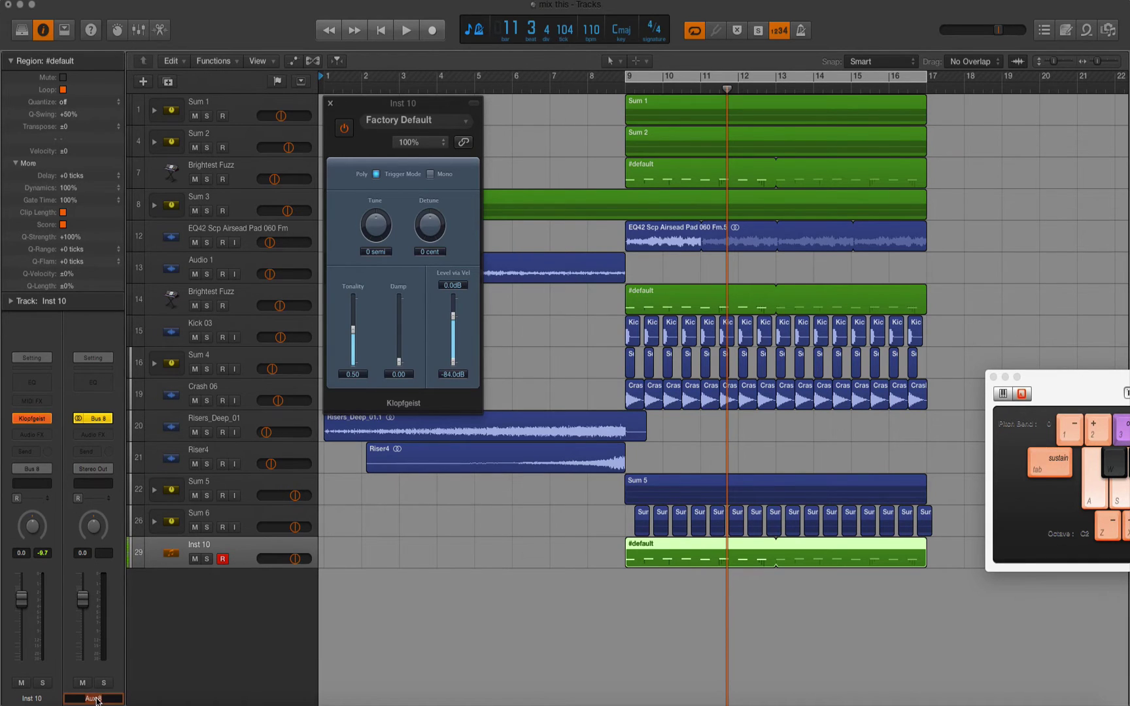
Name the new Bus 8 aux 'trigger' and set its output to No Output
text(trigger)
key(Return)
click(93, 469)
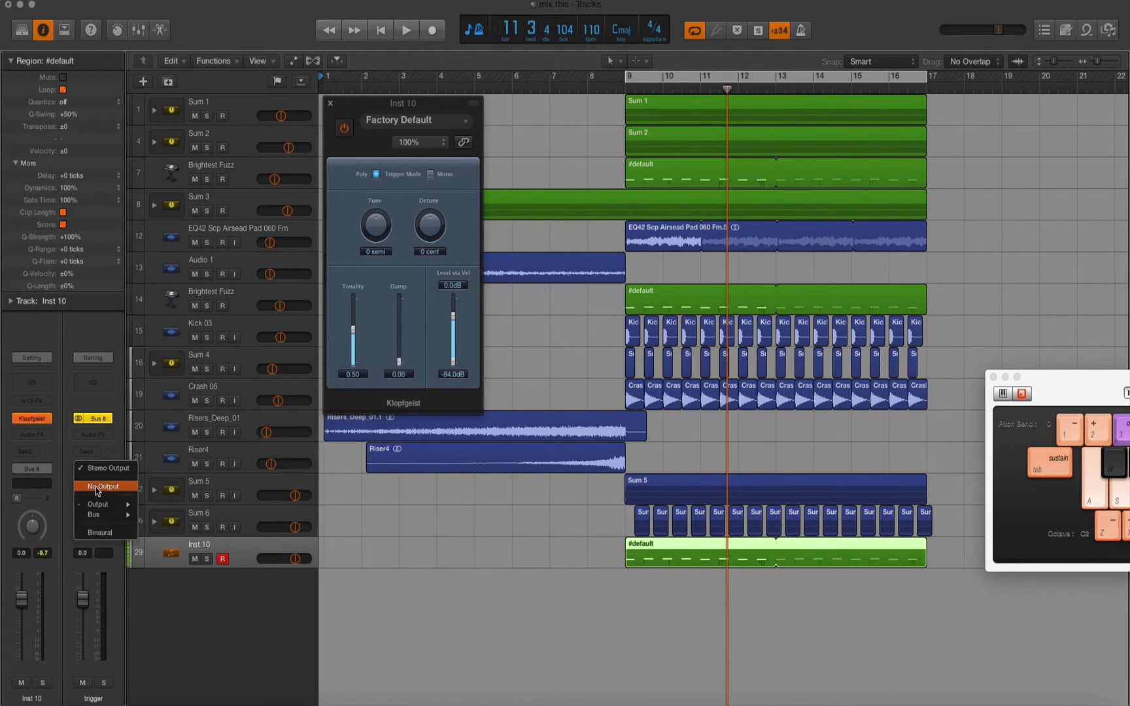
click(96, 487)
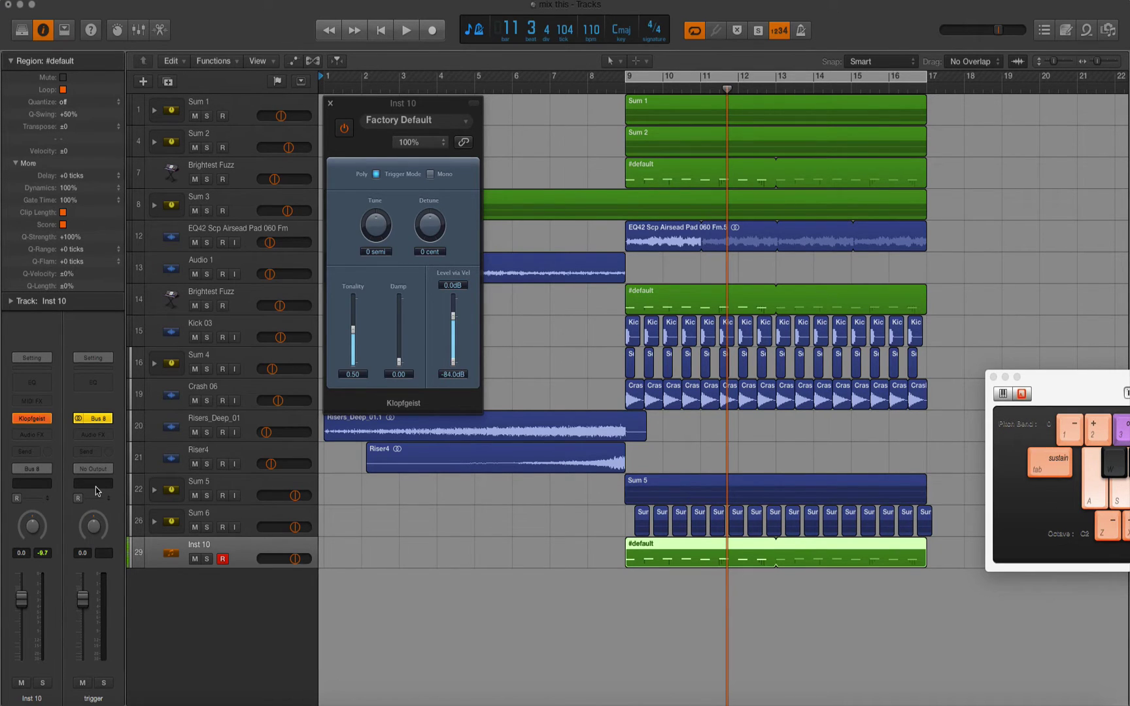
Key the sidechain compressor from Bus 8, solo the sidechain channel, and set Klopfgeist tonality to 0
click(216, 169)
click(93, 397)
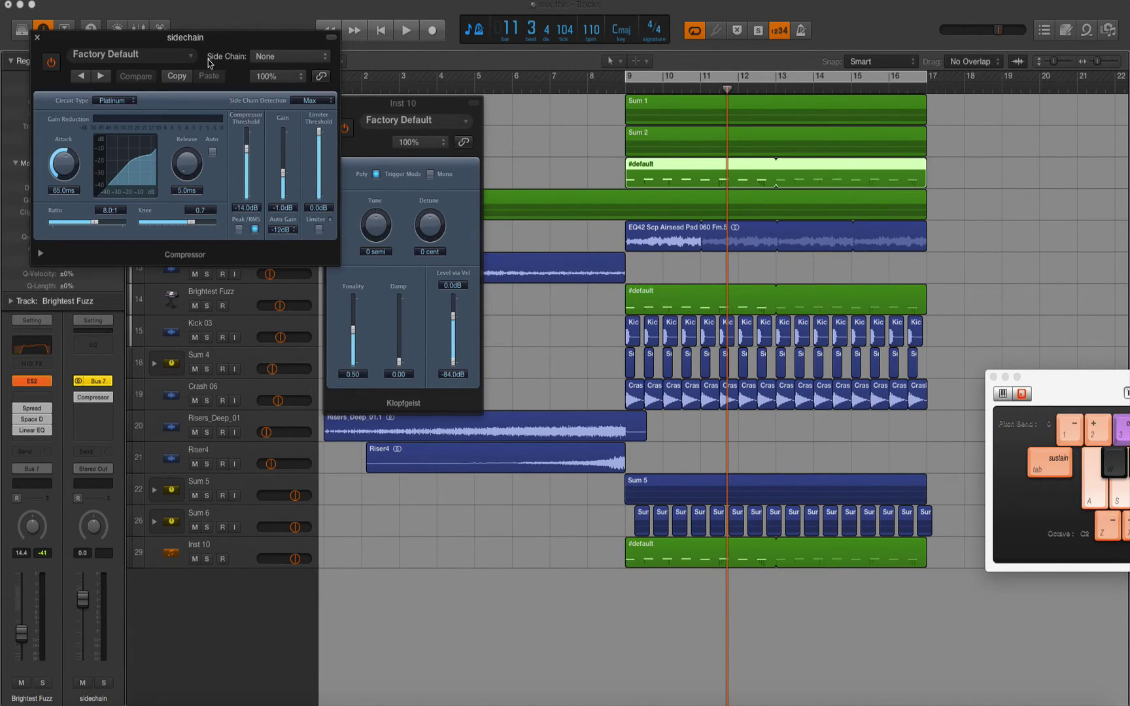
click(274, 59)
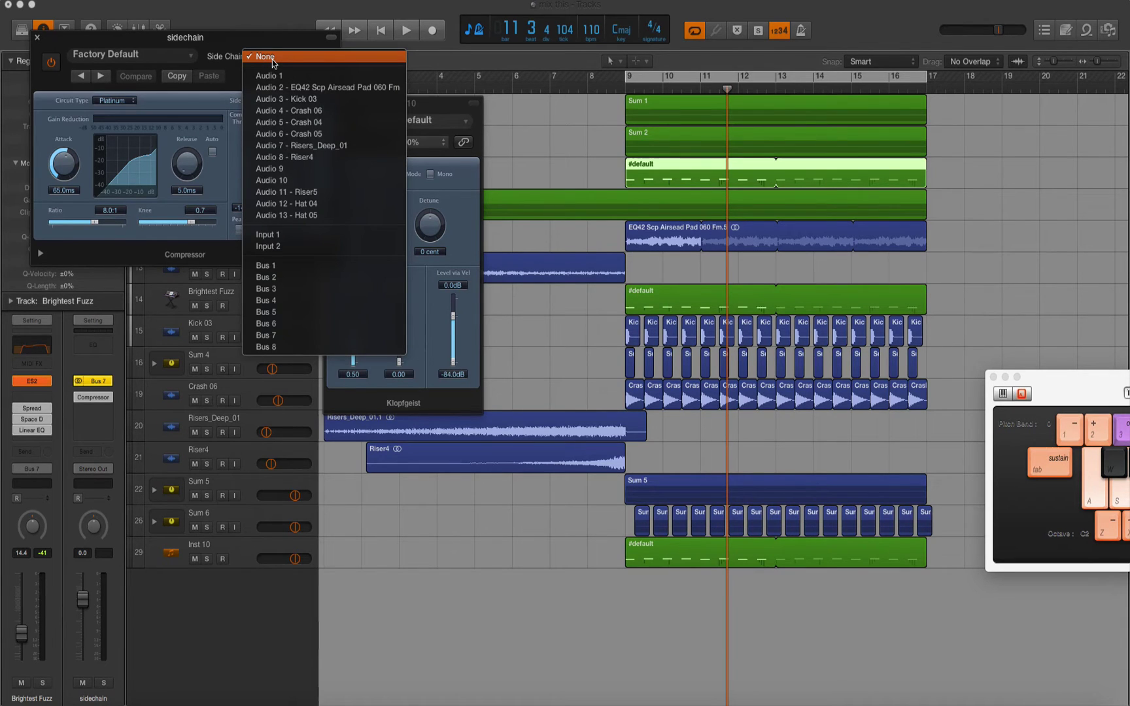
click(285, 346)
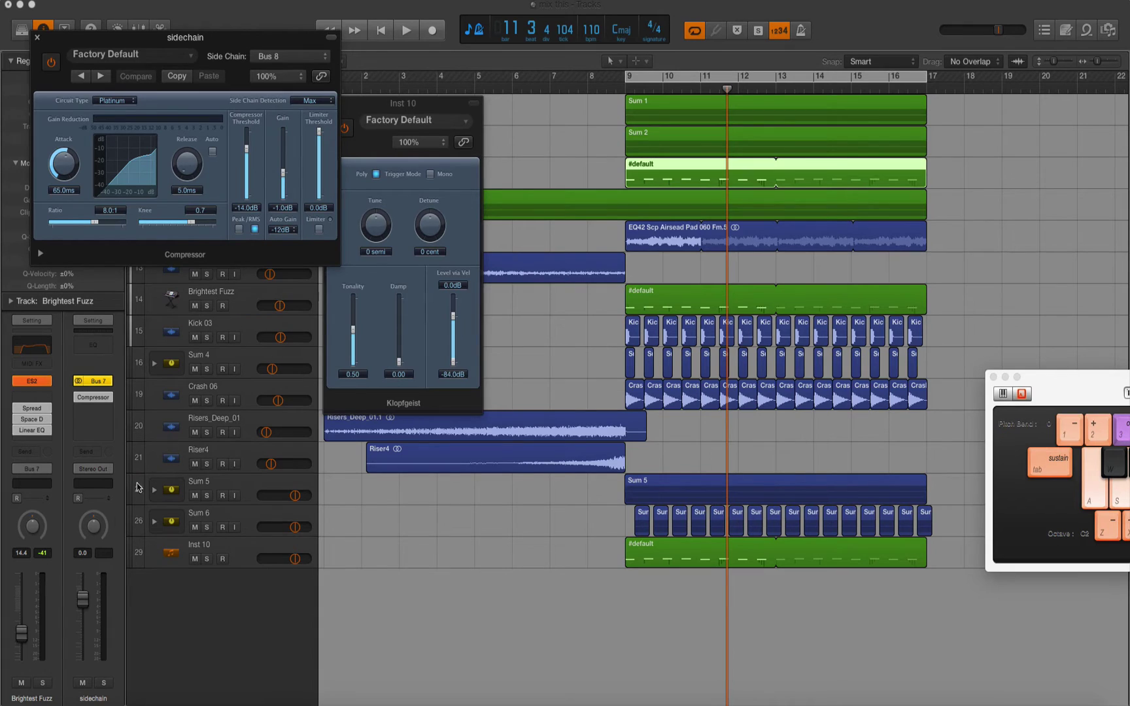
click(104, 683)
drag(353, 328, 358, 374)
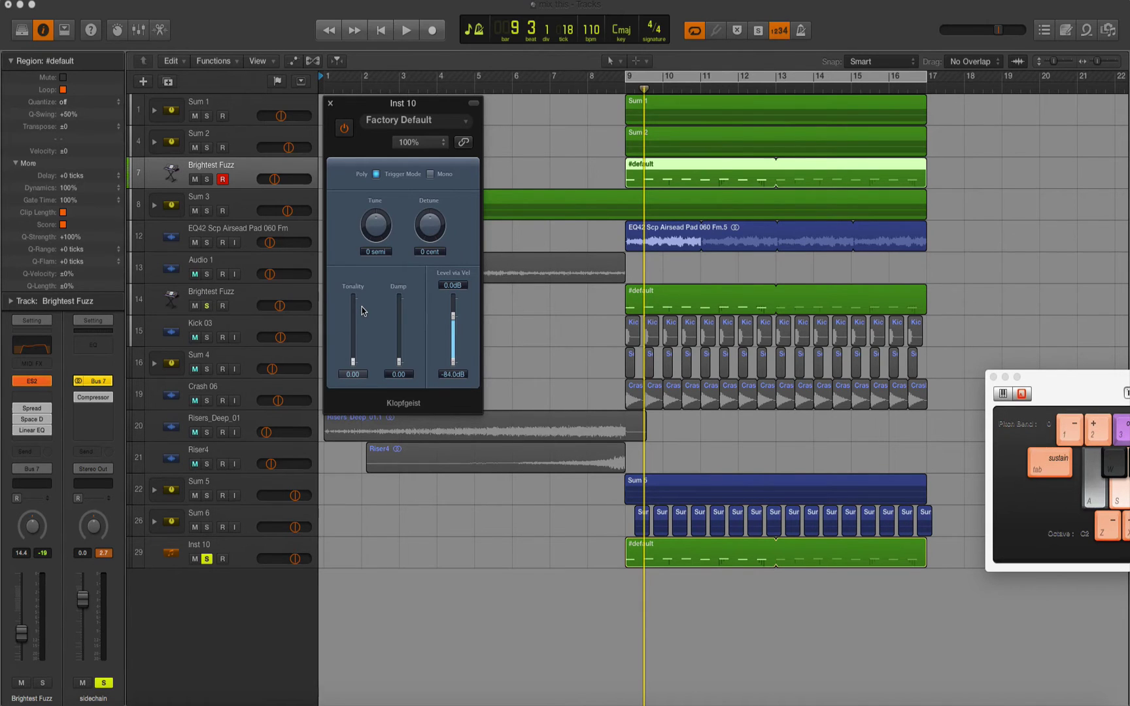
Play the mix and raise Klopfgeist's tonality to about 0.84 while listening
key(space)
click(362, 306)
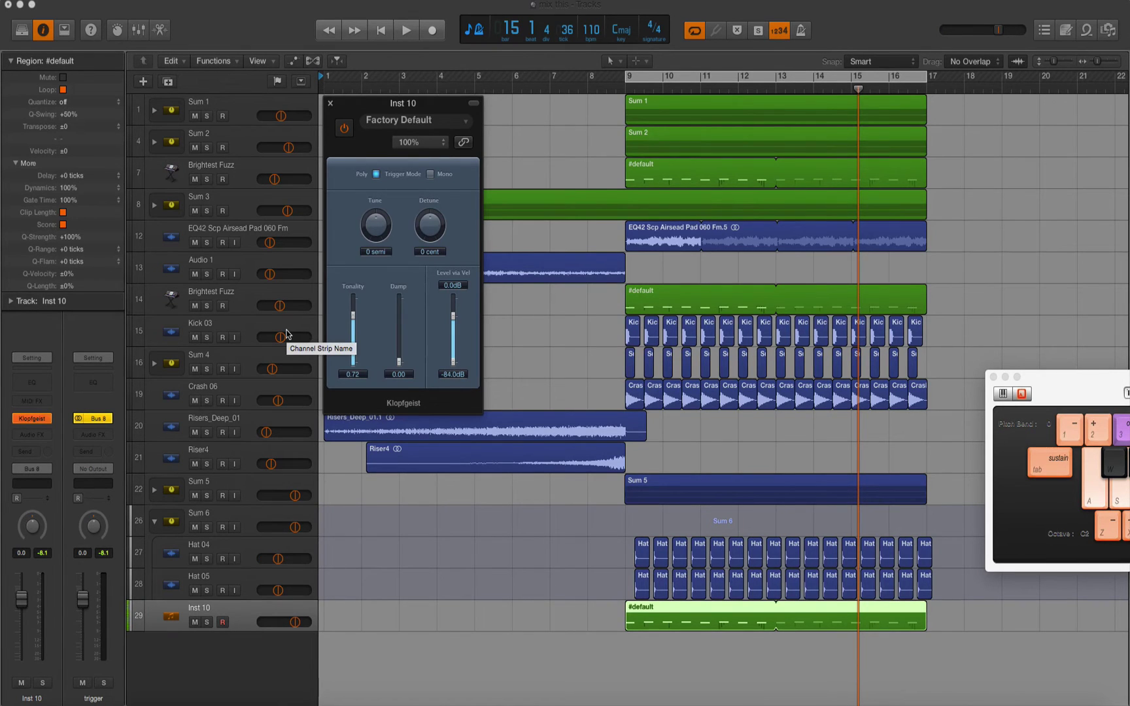
click(286, 333)
key(space)
drag(353, 319, 353, 312)
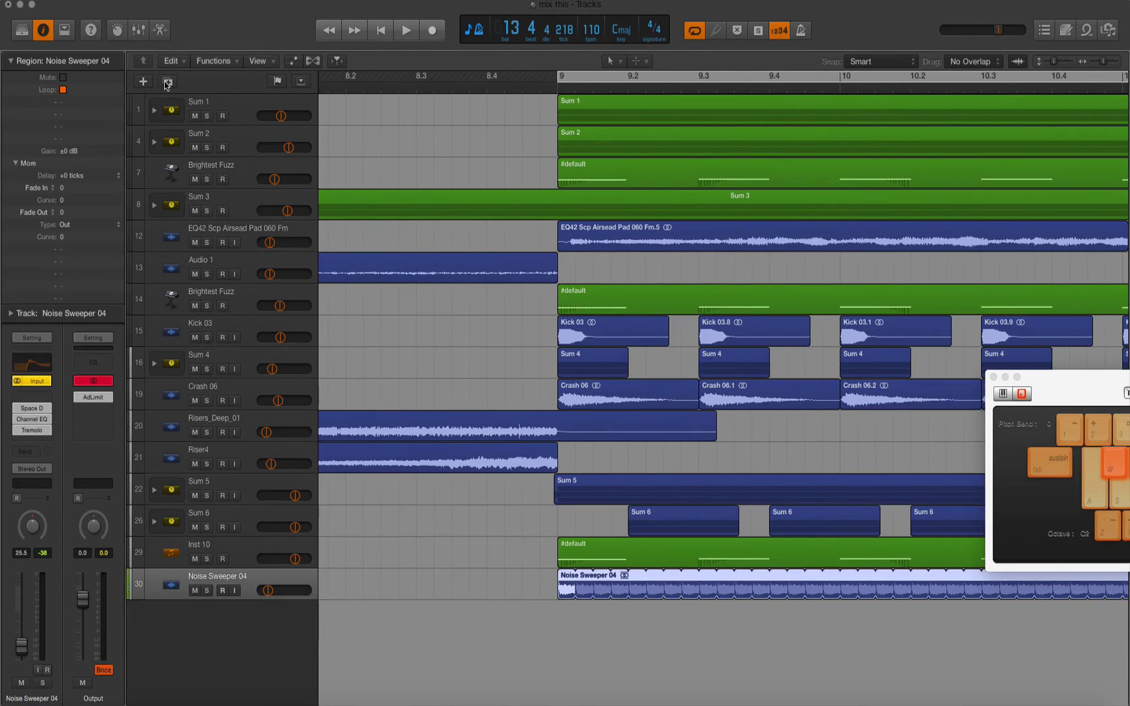
Add software instrument track Inst 11 with the ES2 synth loaded
click(144, 81)
key(Return)
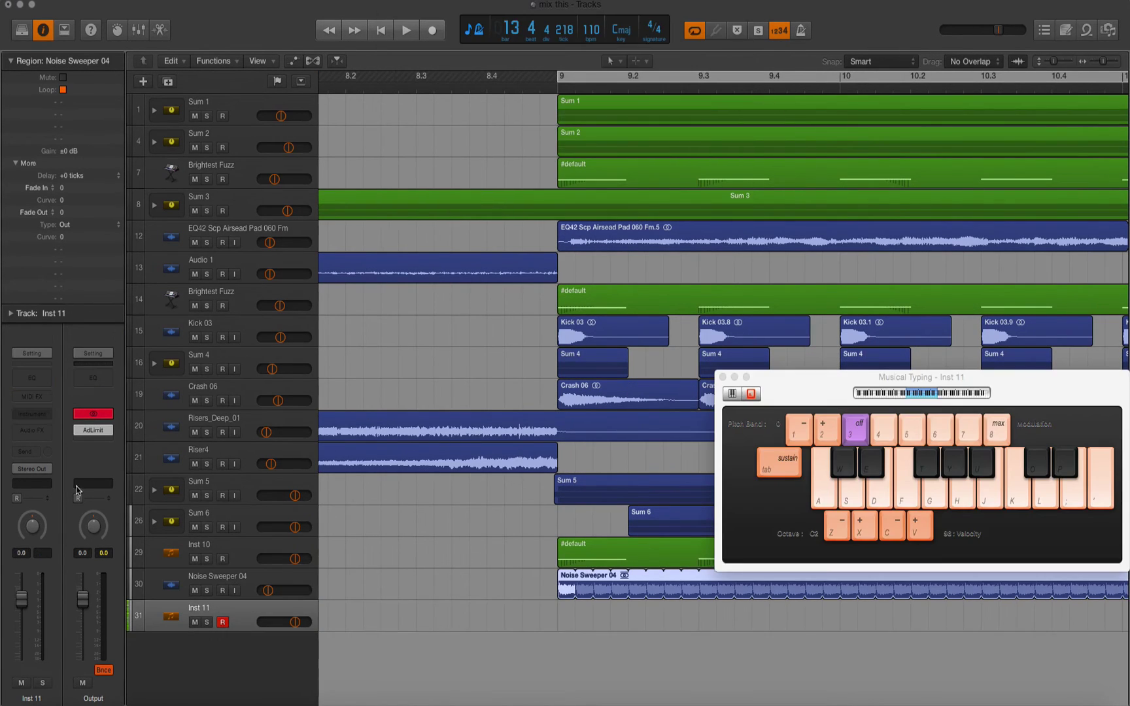
click(31, 416)
mouse_move(57, 507)
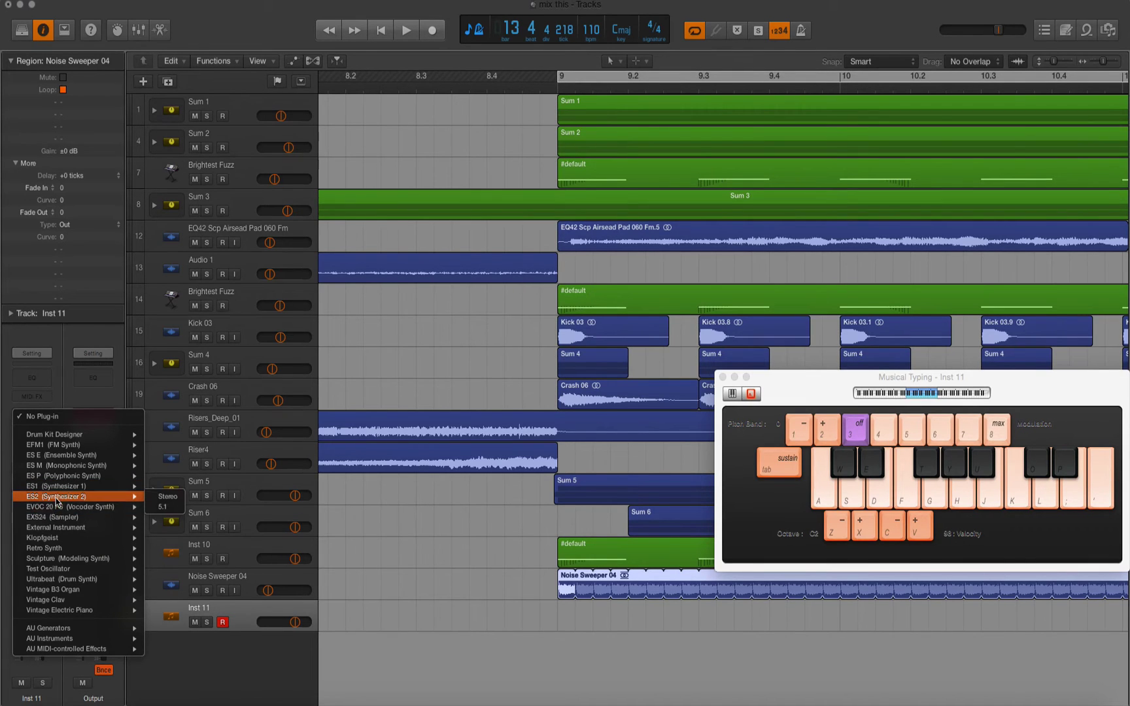
click(159, 501)
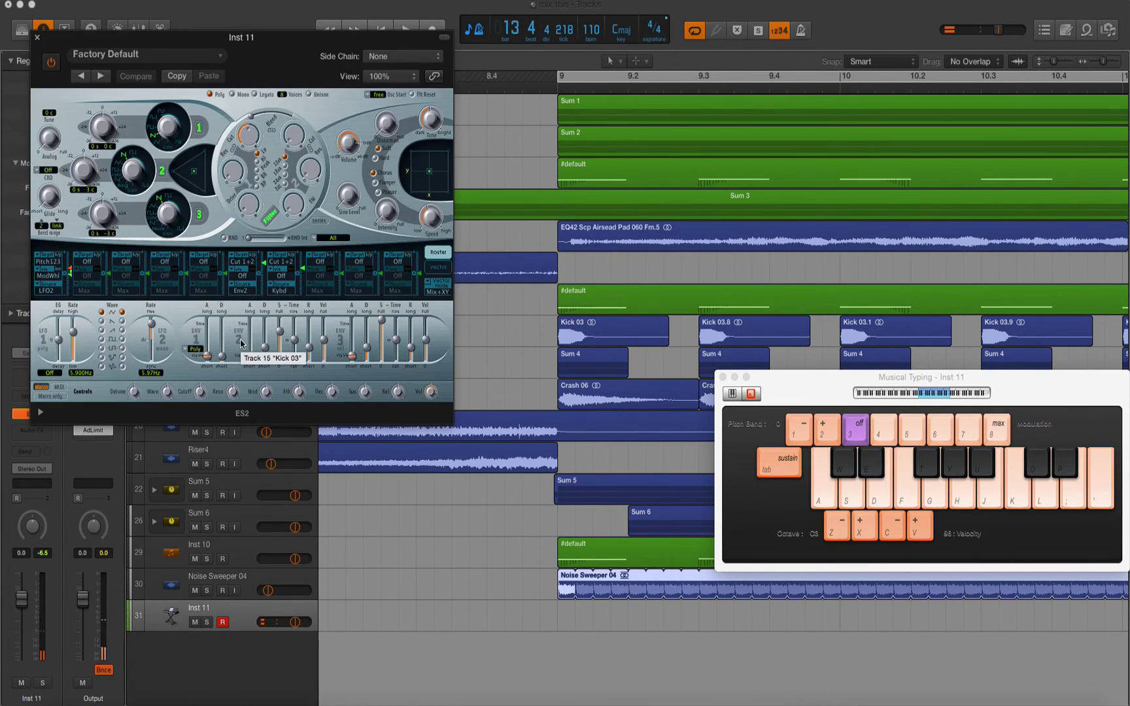
click(34, 35)
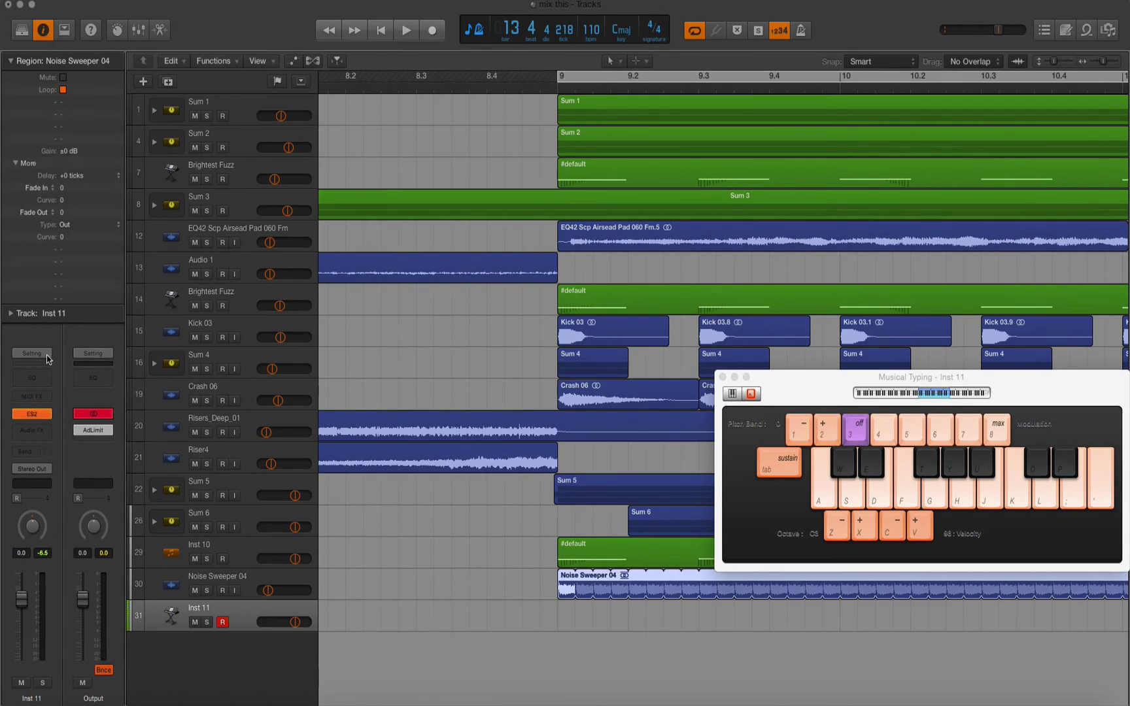
Add an Arpeggiator to Inst 11 set to Up/Down order with variation about 2
click(39, 400)
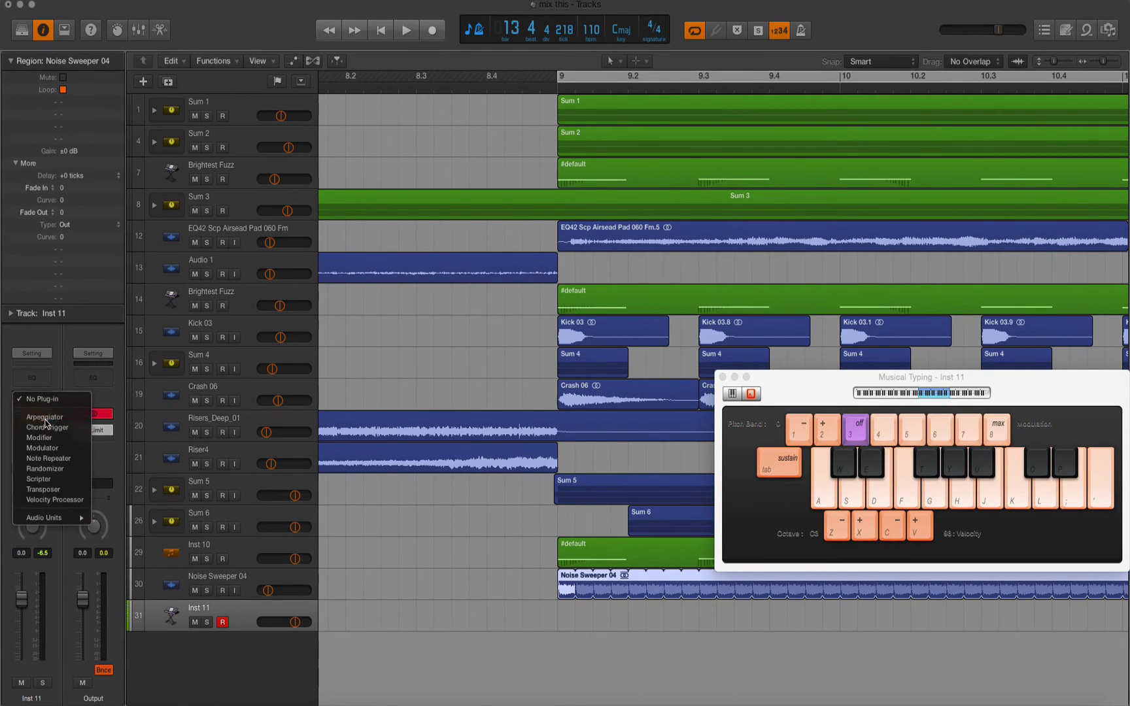
click(49, 416)
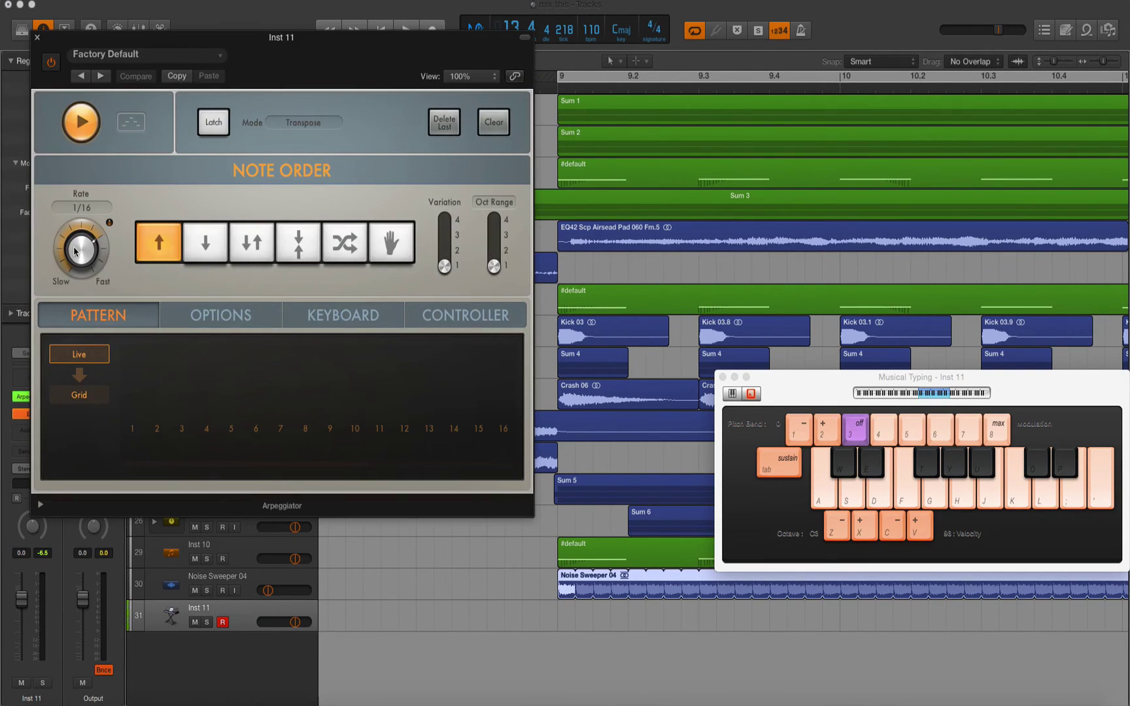
click(252, 243)
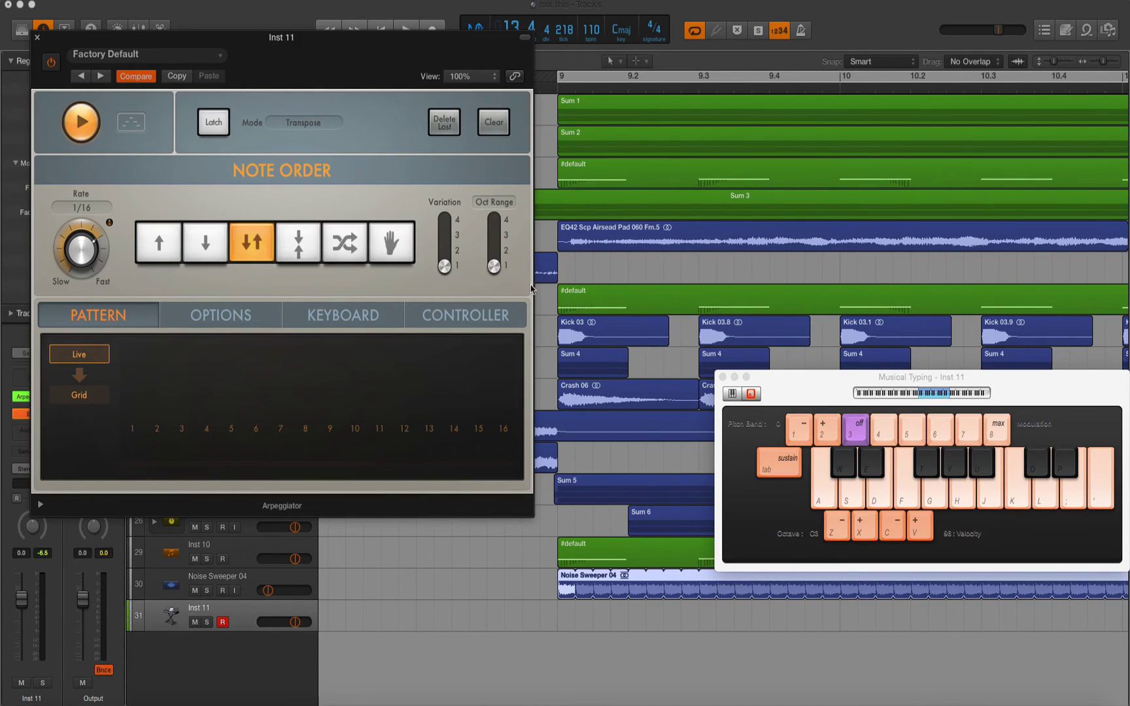
drag(444, 266, 494, 251)
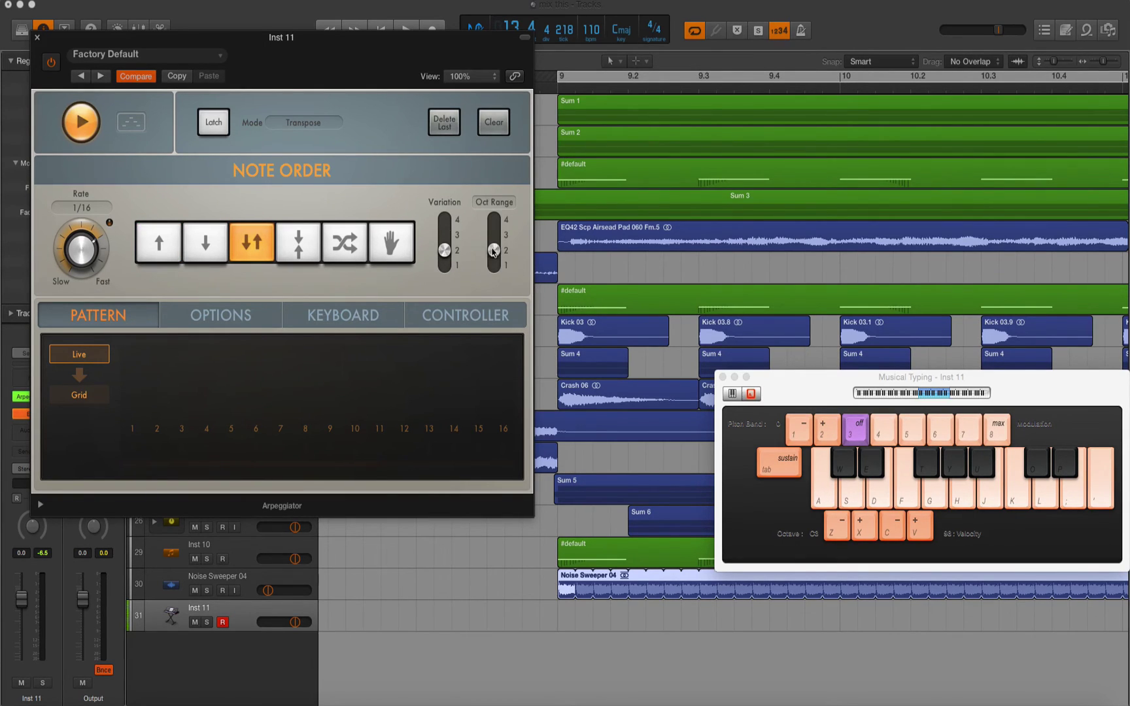
click(37, 38)
Copy the first four-note chord from Big Trance Now's #default region in the Piano Roll
click(154, 141)
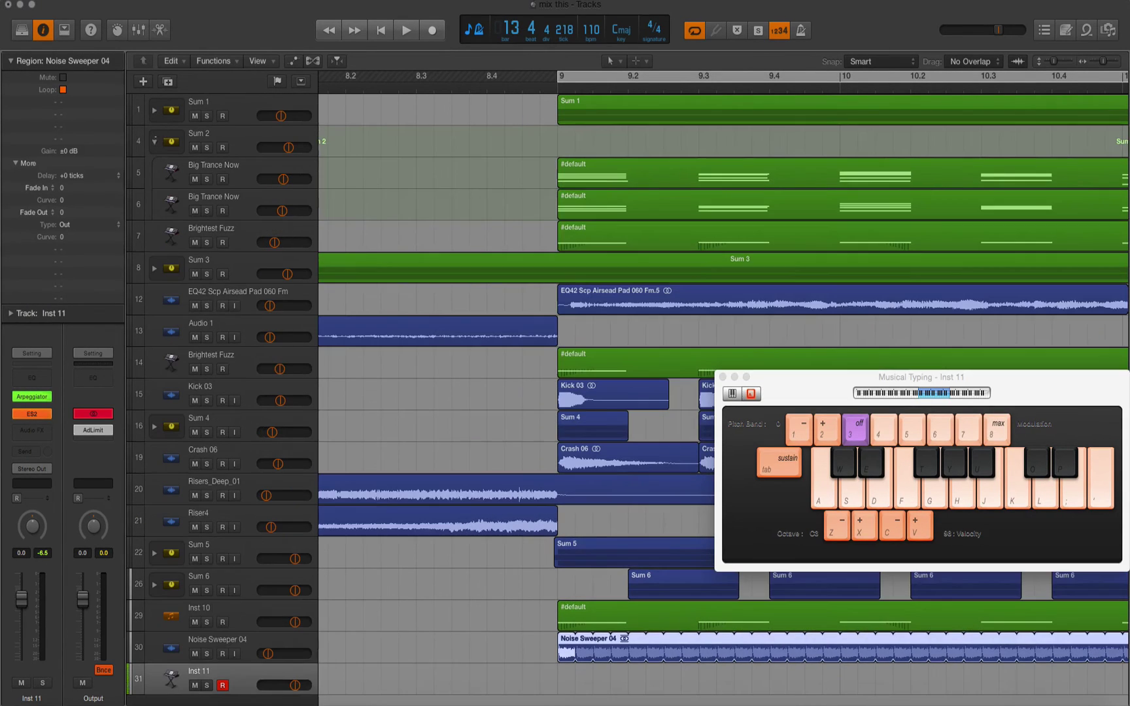
click(578, 180)
double_click(578, 180)
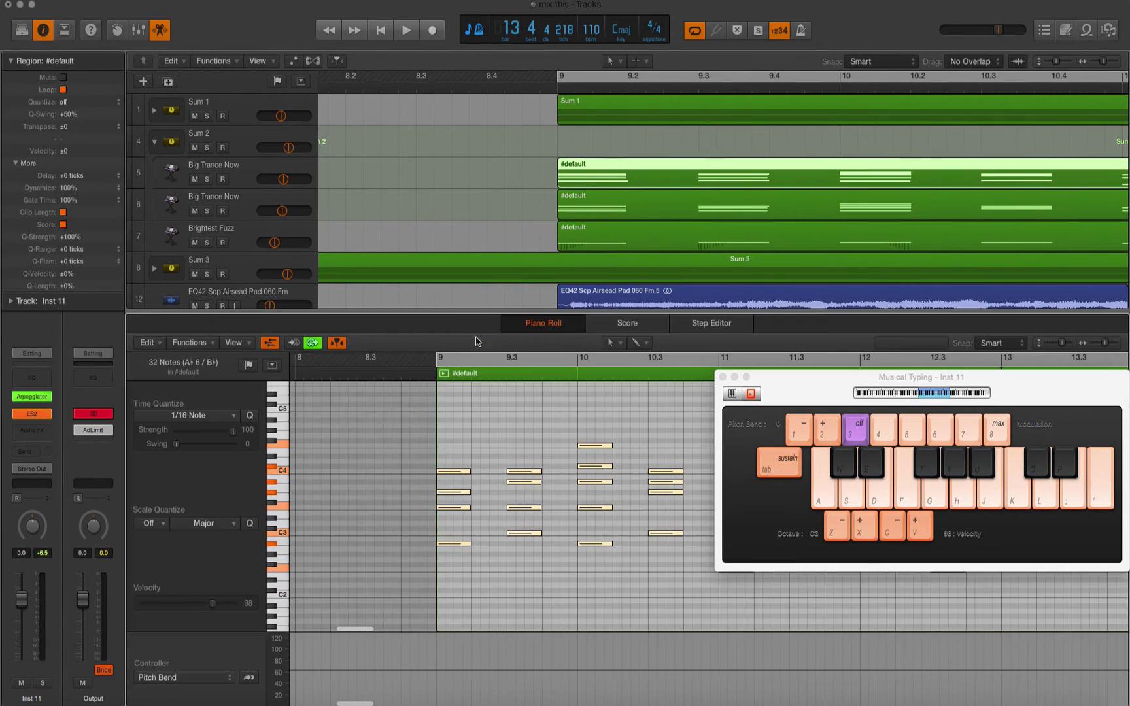
drag(462, 434, 433, 595)
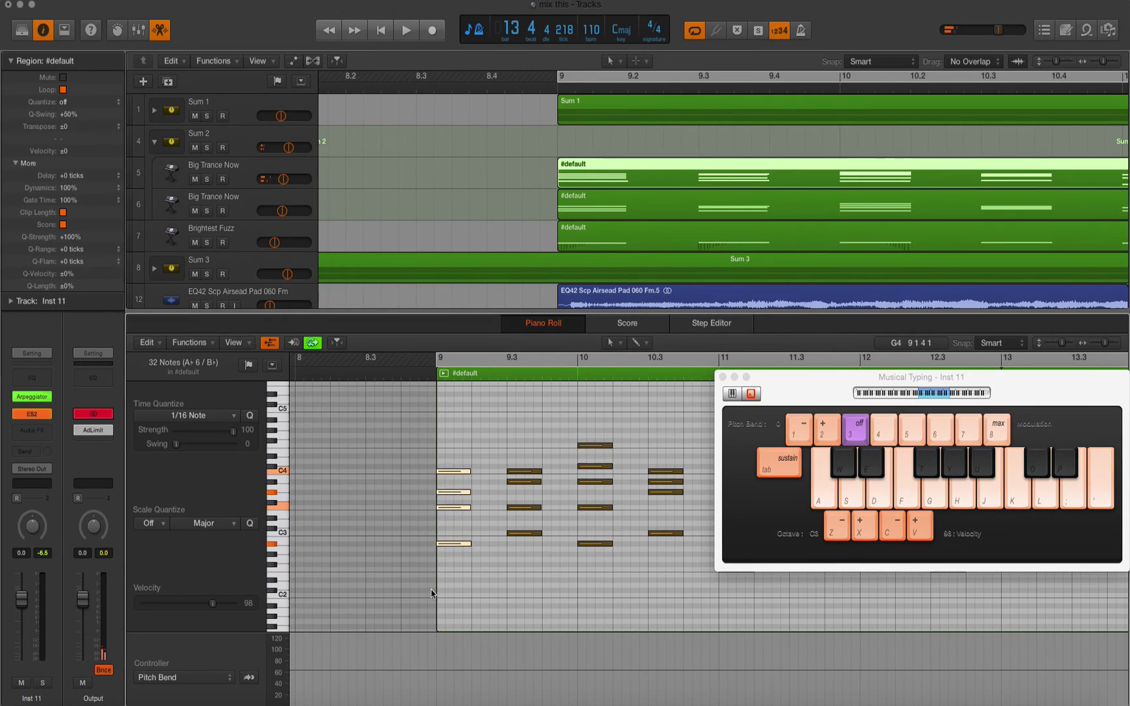
click(531, 323)
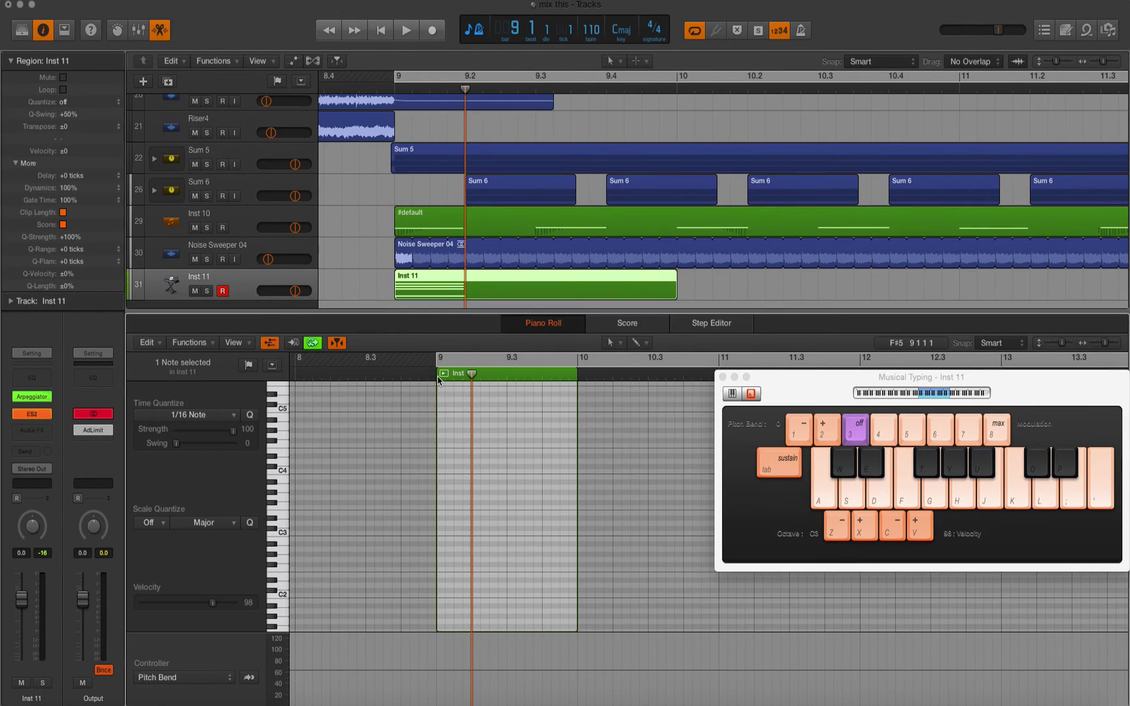
Paste the chord into Inst 11, lengthen its notes, and loop the region to bar 17
key(super+v)
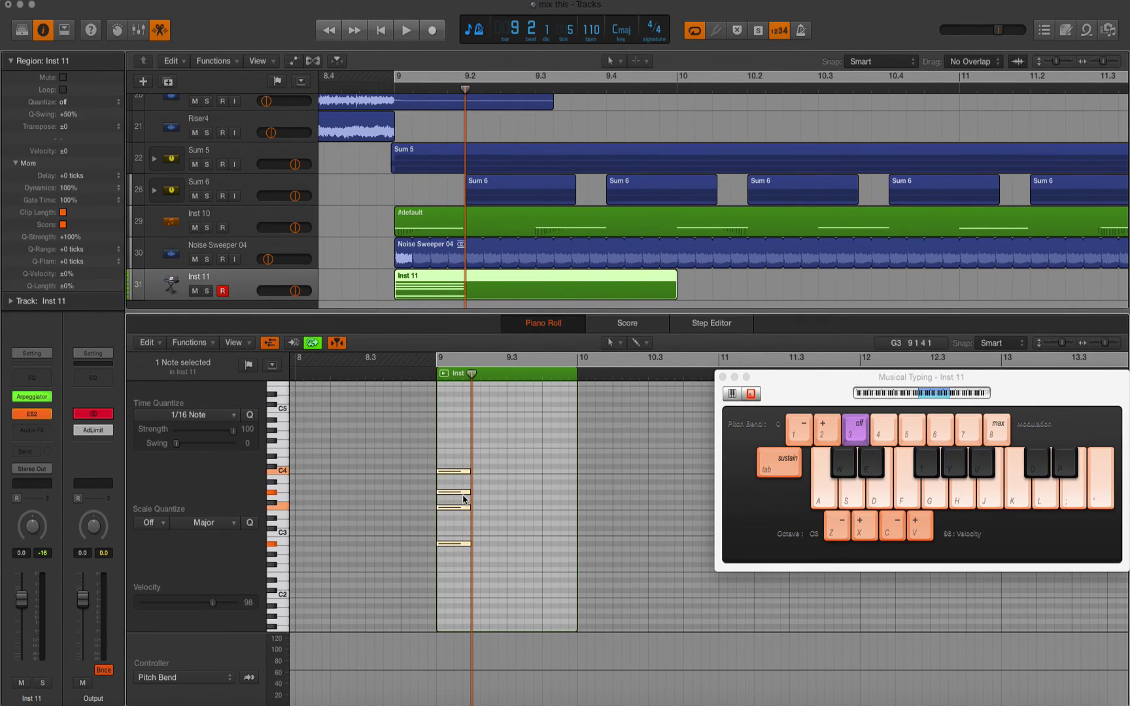
drag(470, 505, 576, 501)
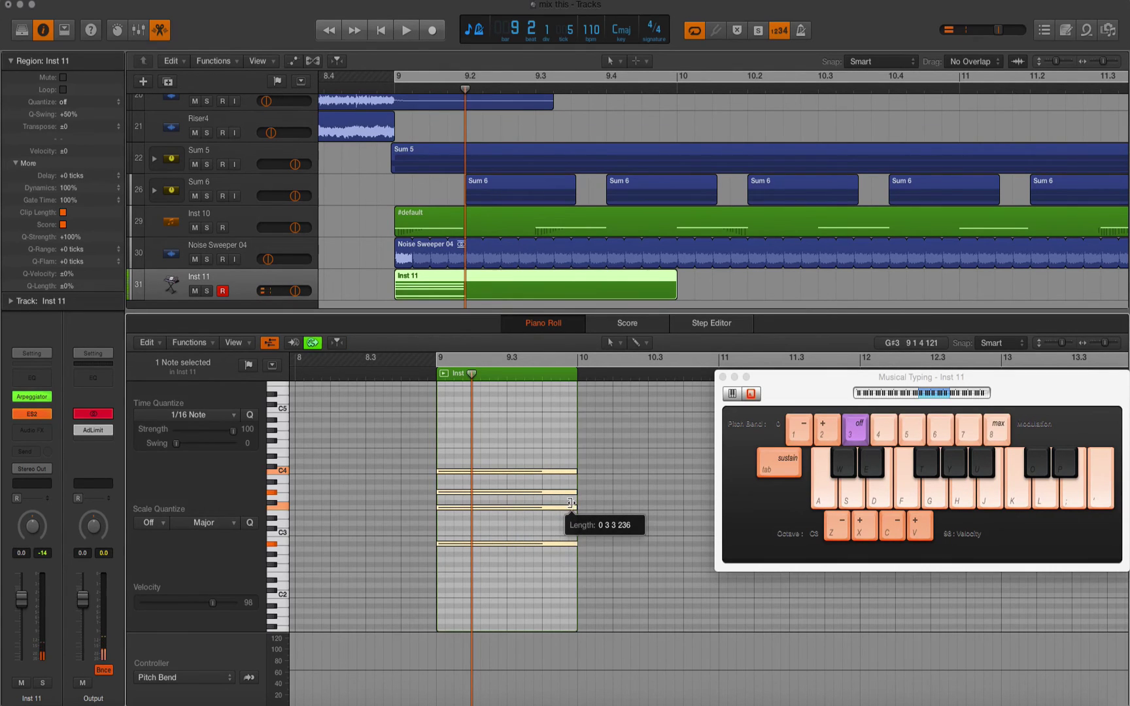
drag(682, 285, 983, 321)
Turn Inst 11's volume down and add Space Designer reverb plus a stereo Tape Delay
key(space)
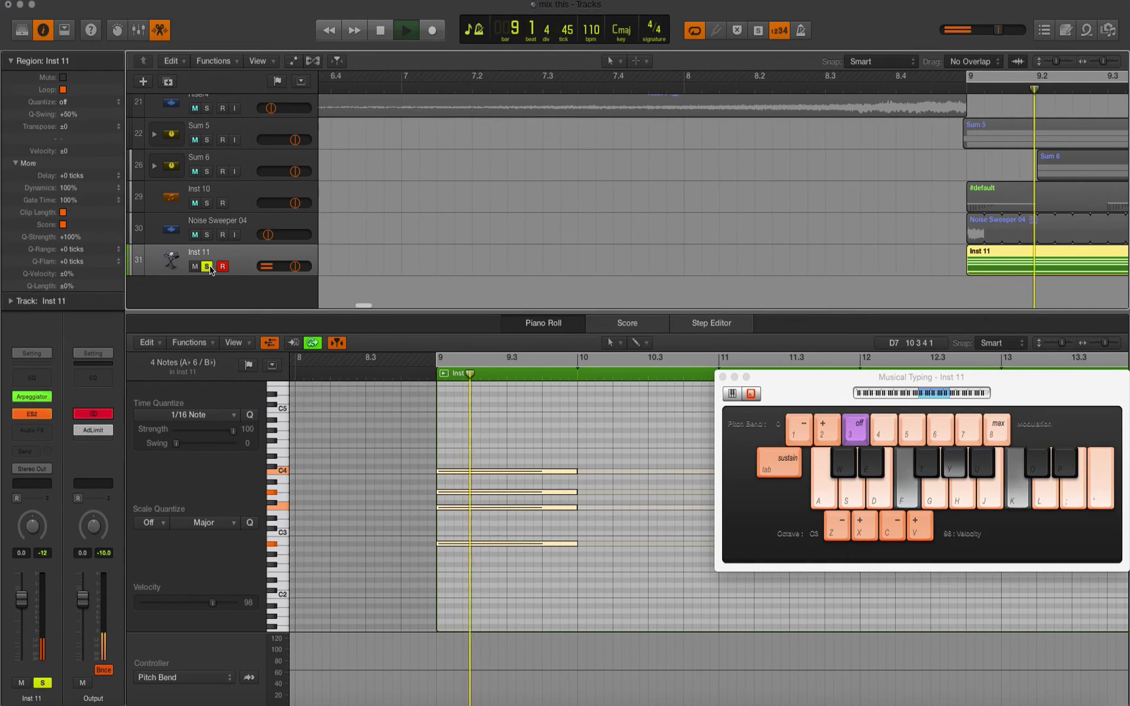
click(207, 267)
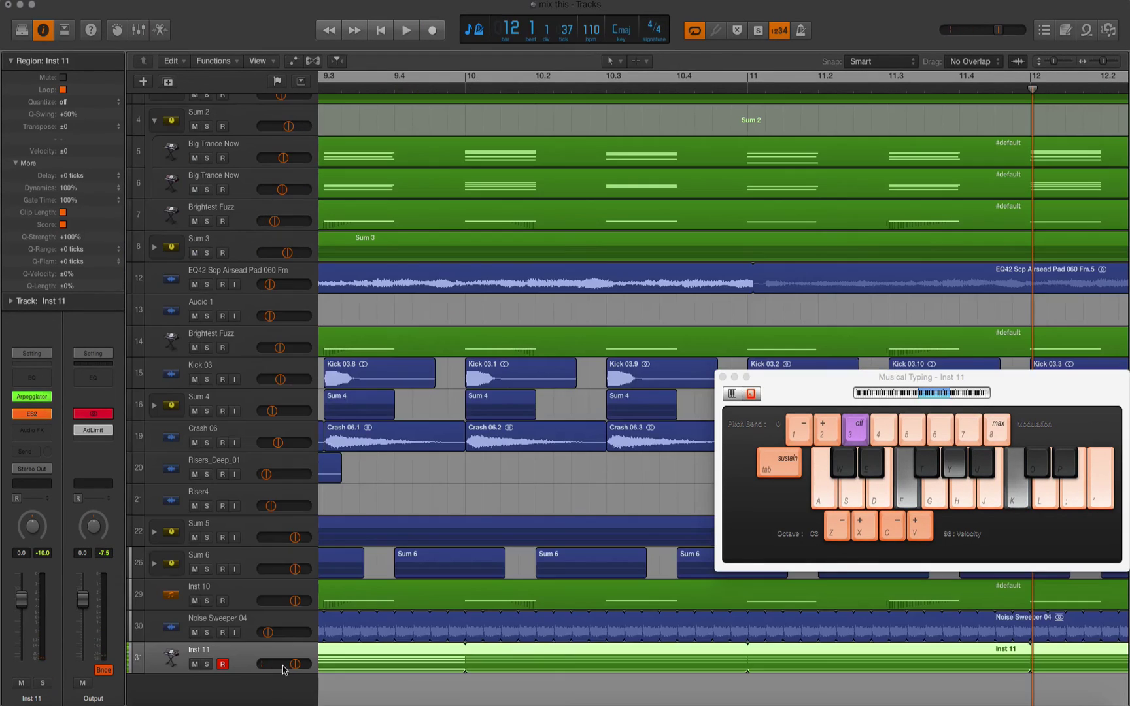
drag(295, 664, 276, 664)
drag(276, 664, 270, 663)
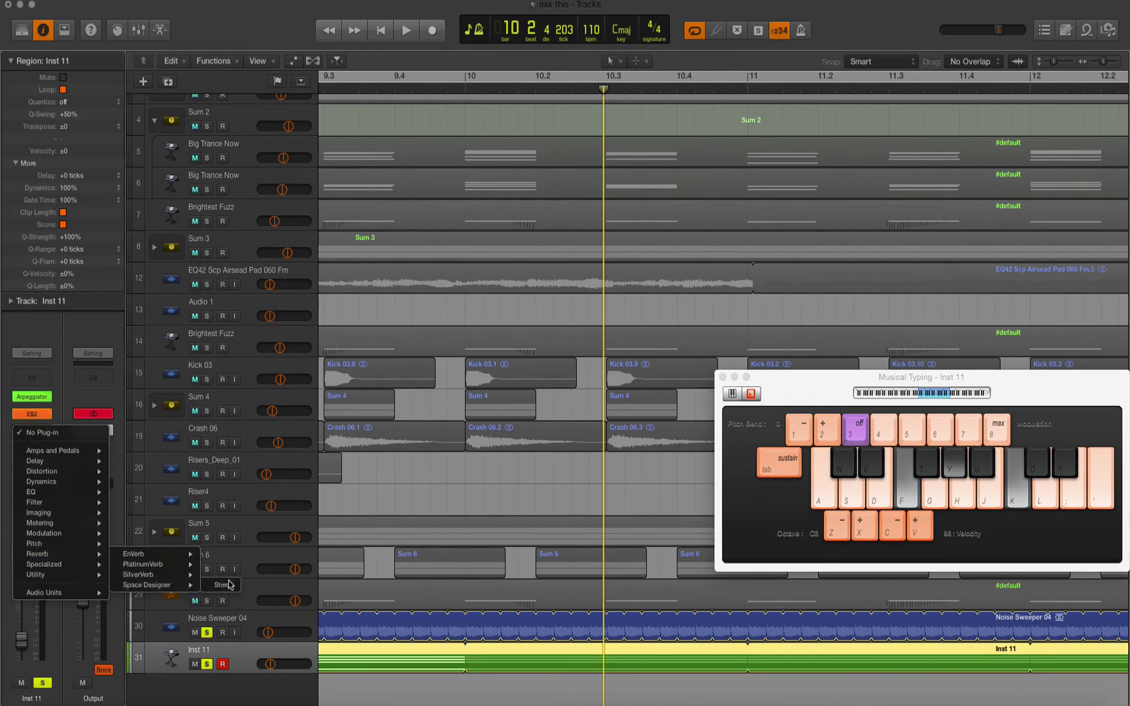
click(219, 586)
drag(406, 230, 419, 221)
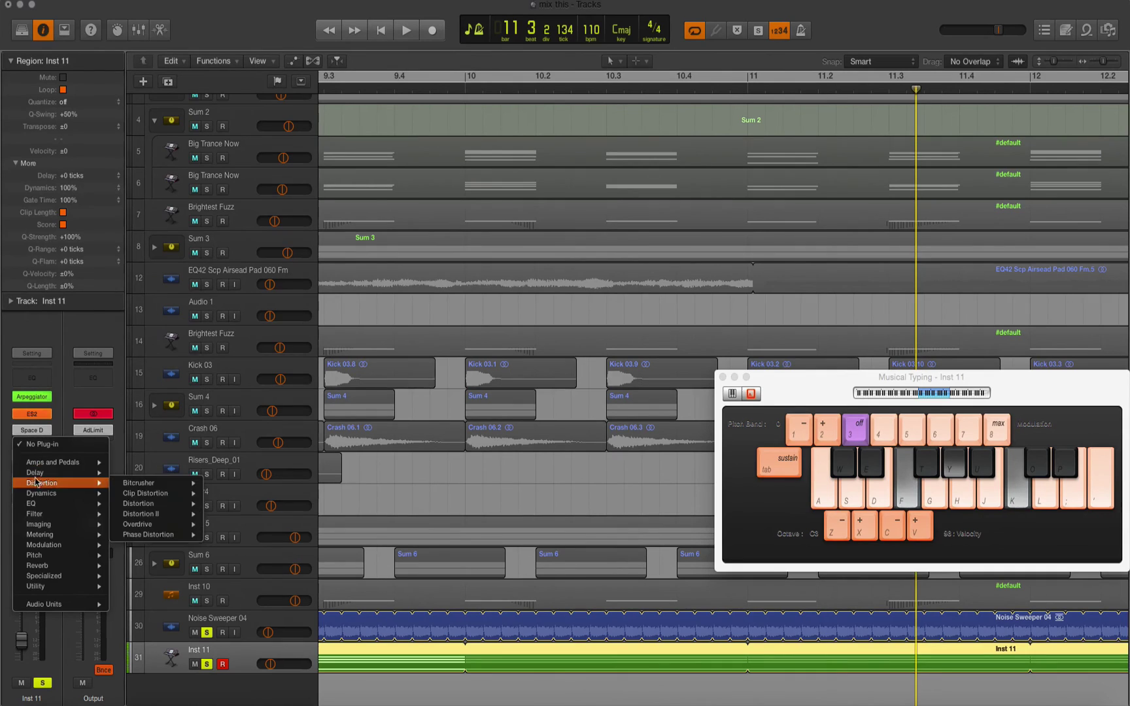
mouse_move(39, 472)
click(211, 510)
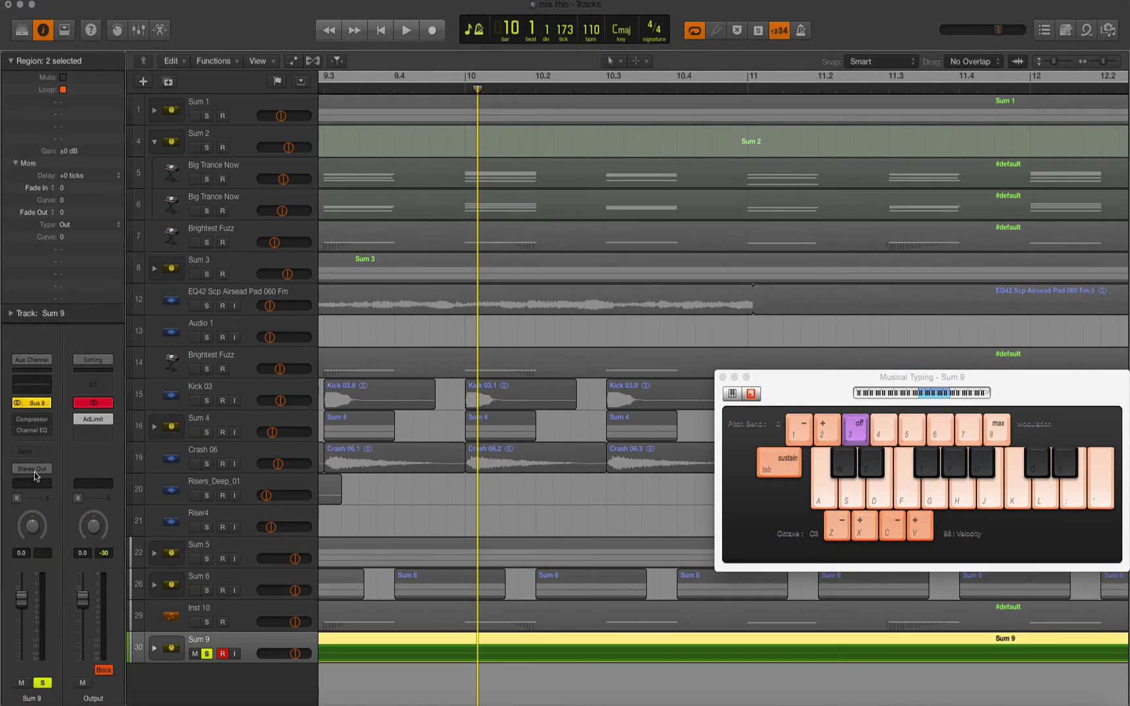
Route the Sum 9 stack's output to Bus 7 (sidechain) and play, viewing bars 9–19
click(35, 476)
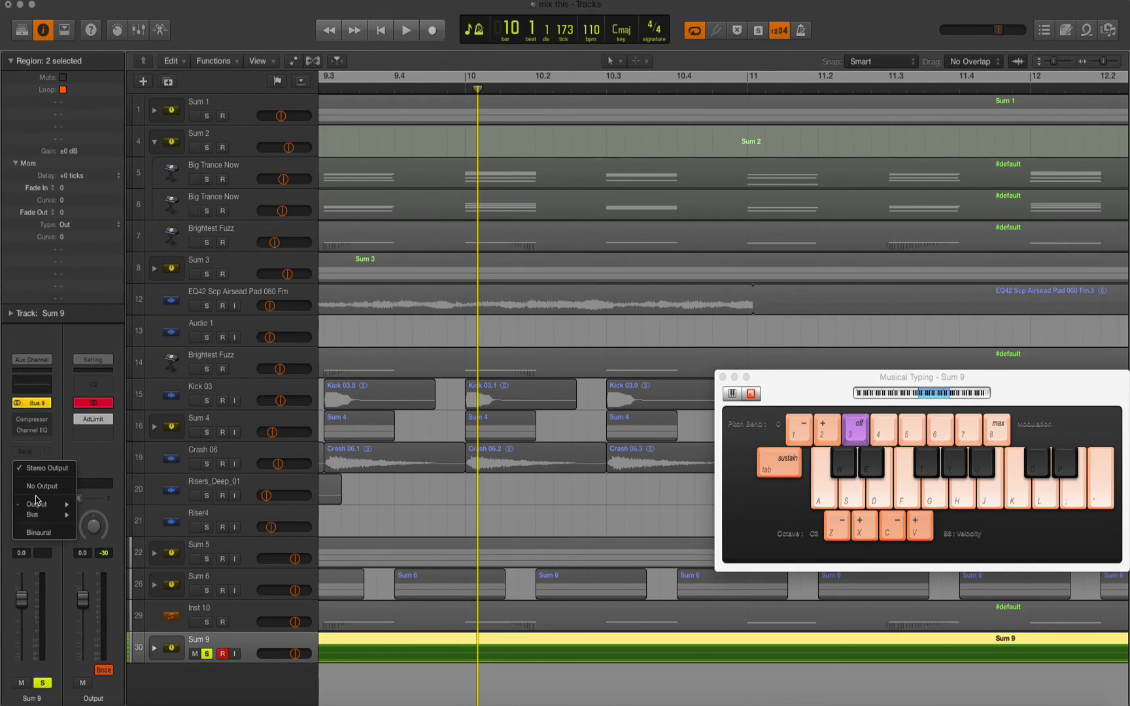
mouse_move(39, 504)
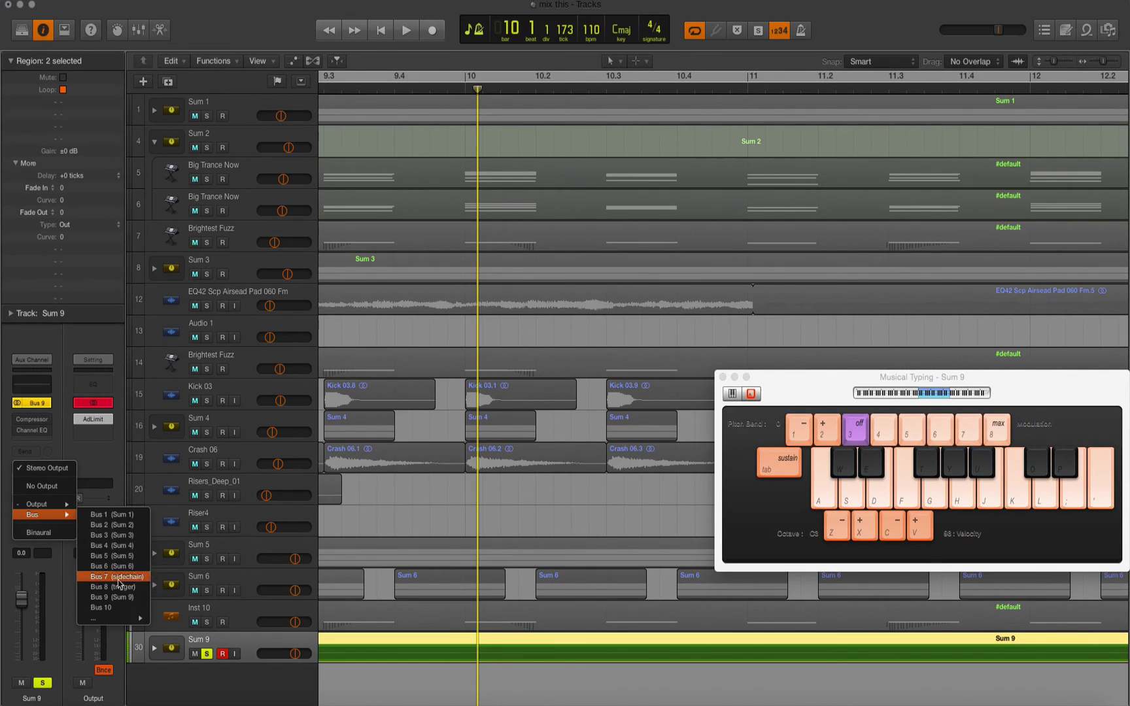
click(117, 577)
key(space)
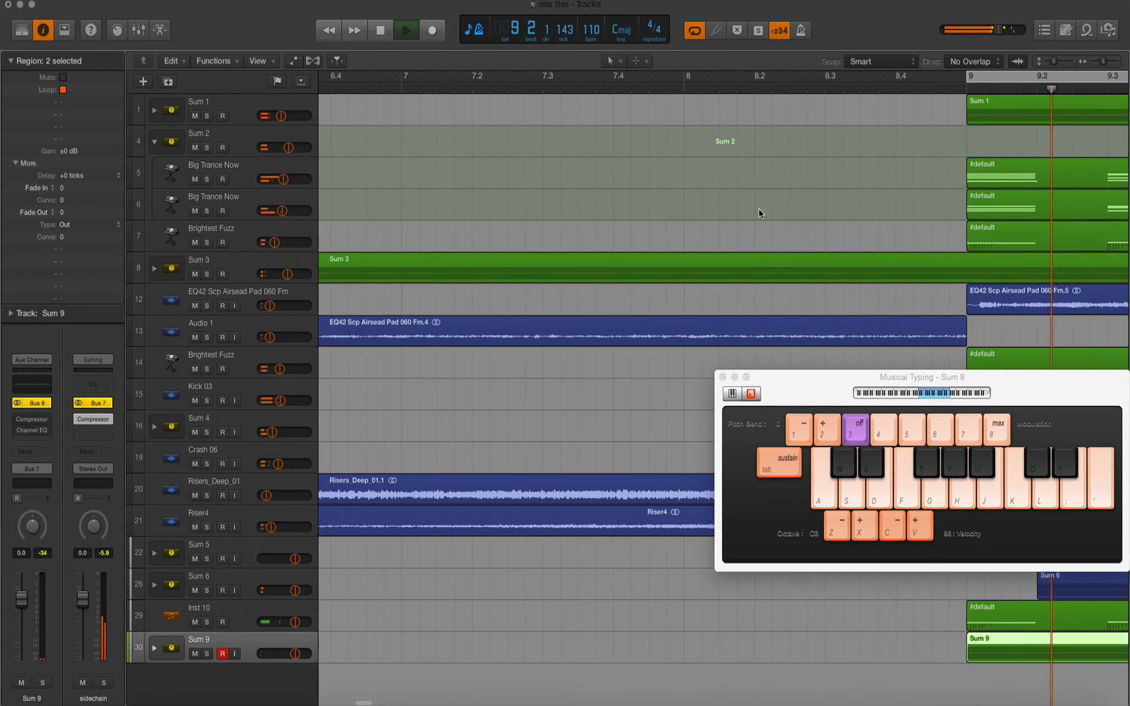
drag(1103, 60, 1090, 66)
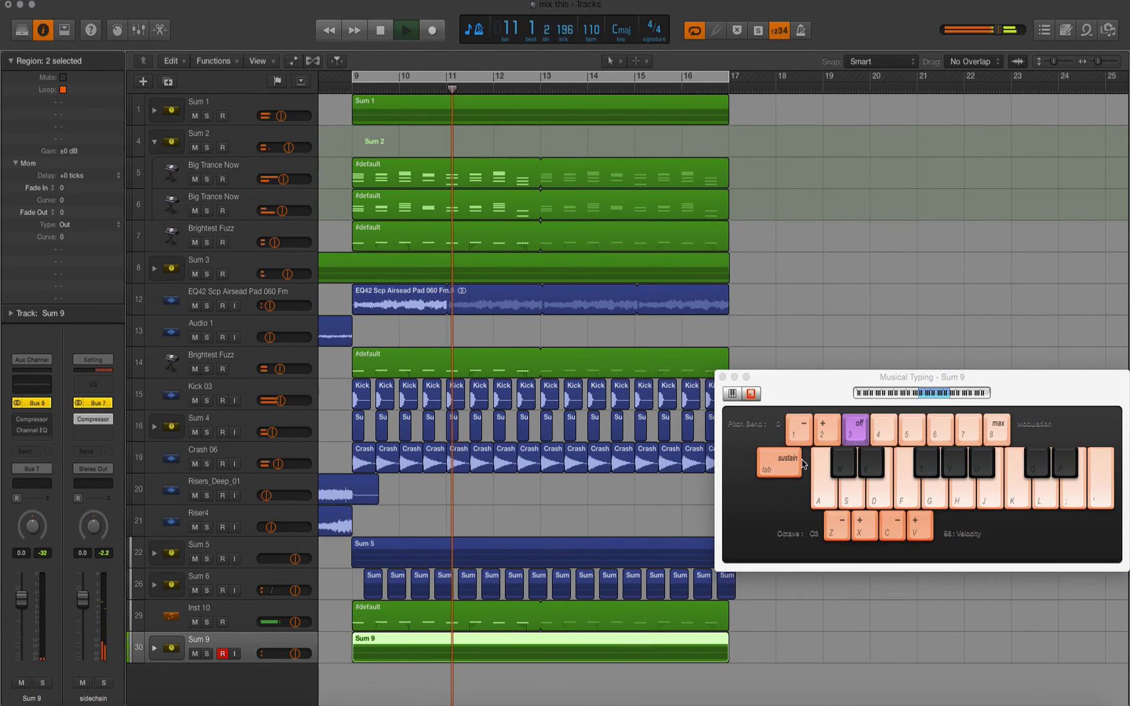
Move the Musical Typing window aside and stop playback after listening
drag(781, 396, 1027, 387)
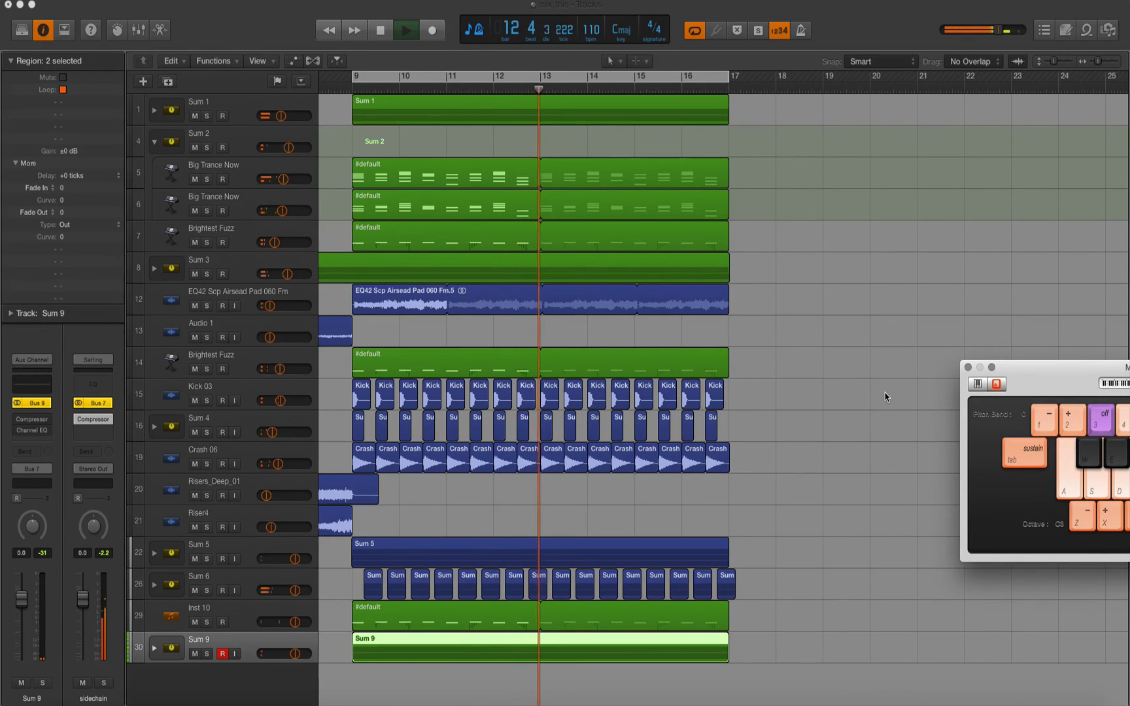
key(space)
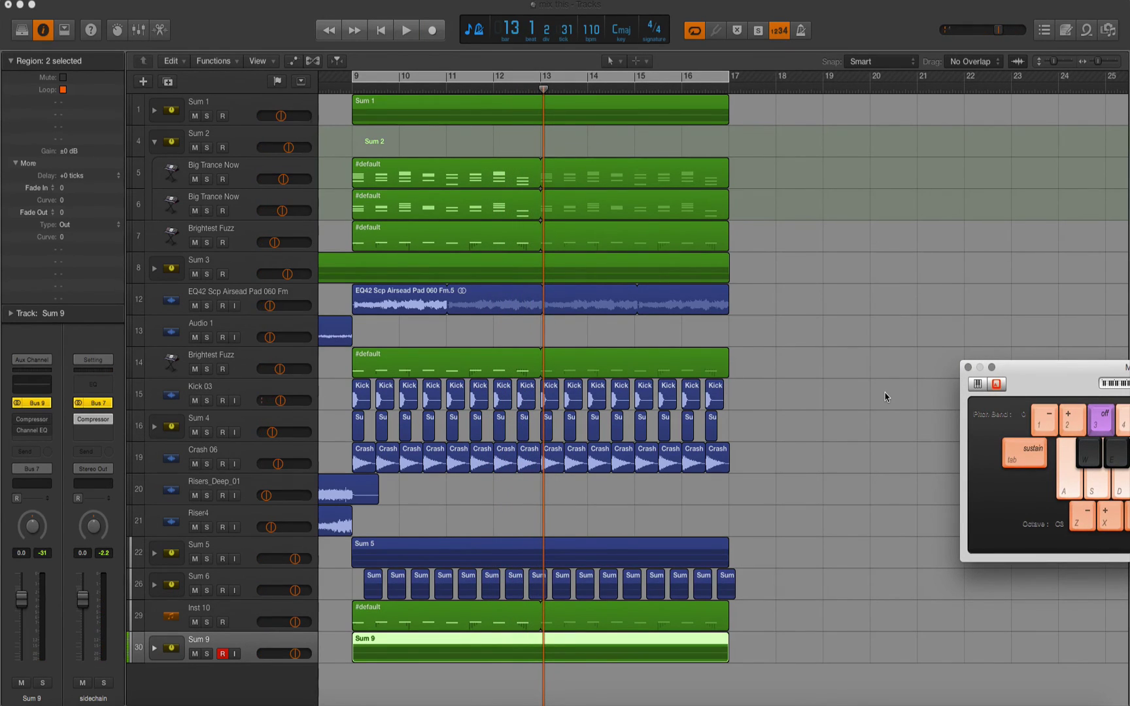